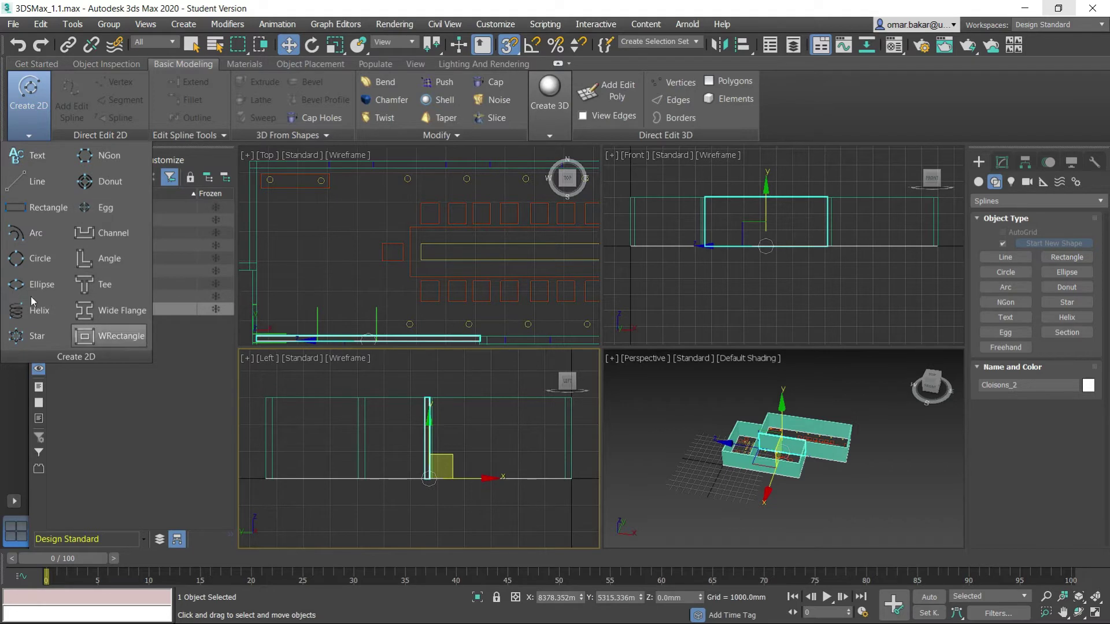
pyautogui.click(36, 207)
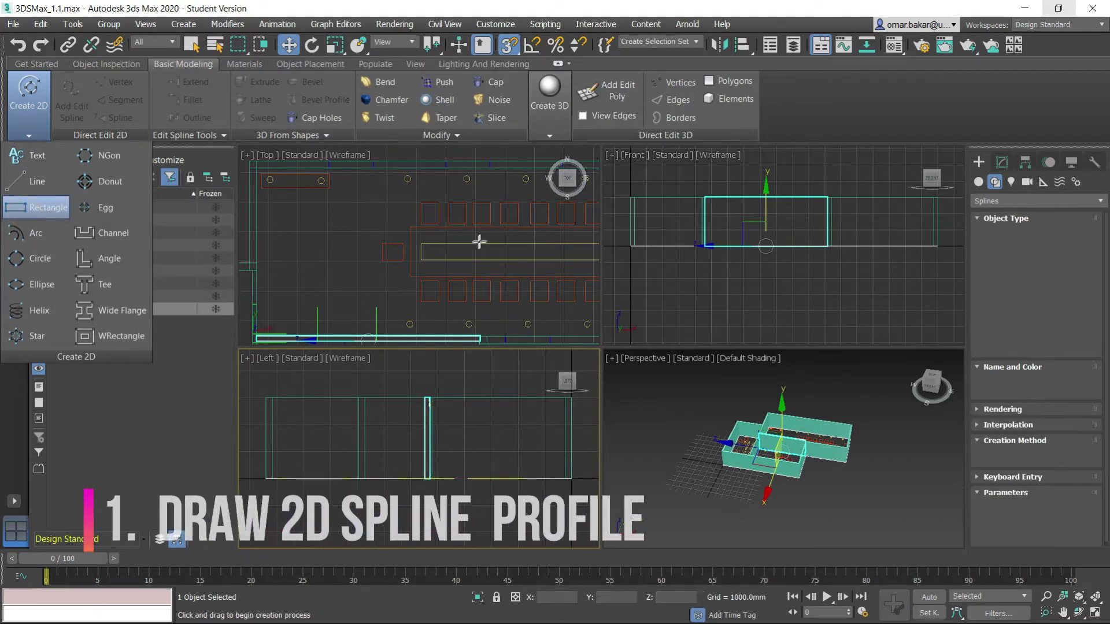
pyautogui.scroll(-5, 480, 241)
pyautogui.moveTo(440, 239); pyautogui.dragTo(373, 212, button='middle')
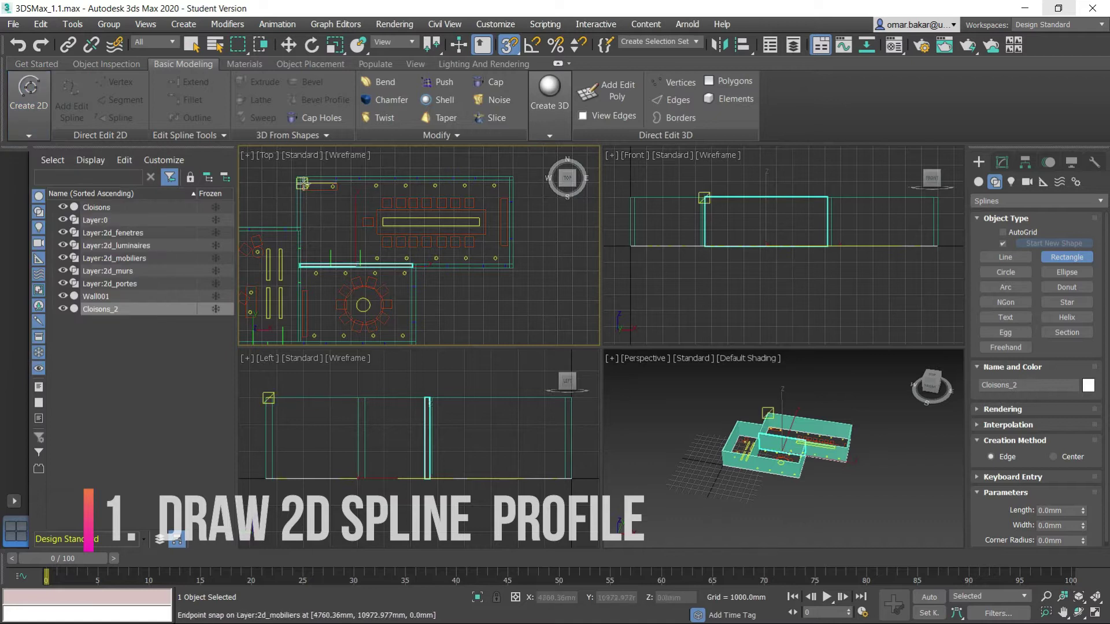
pyautogui.scroll(8, 302, 184)
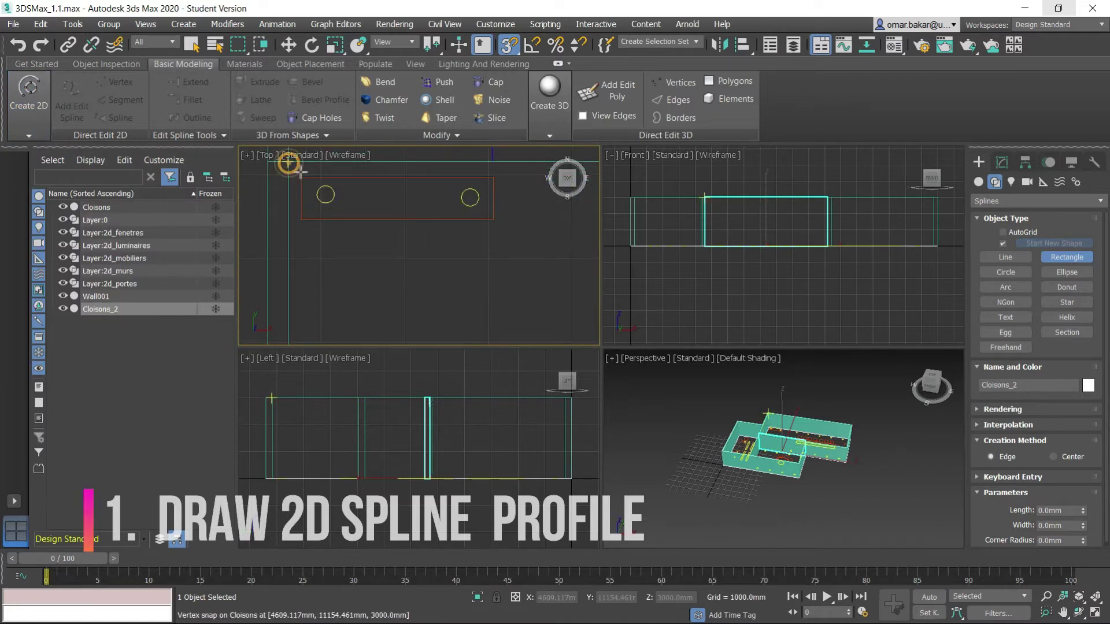
pyautogui.click(289, 165)
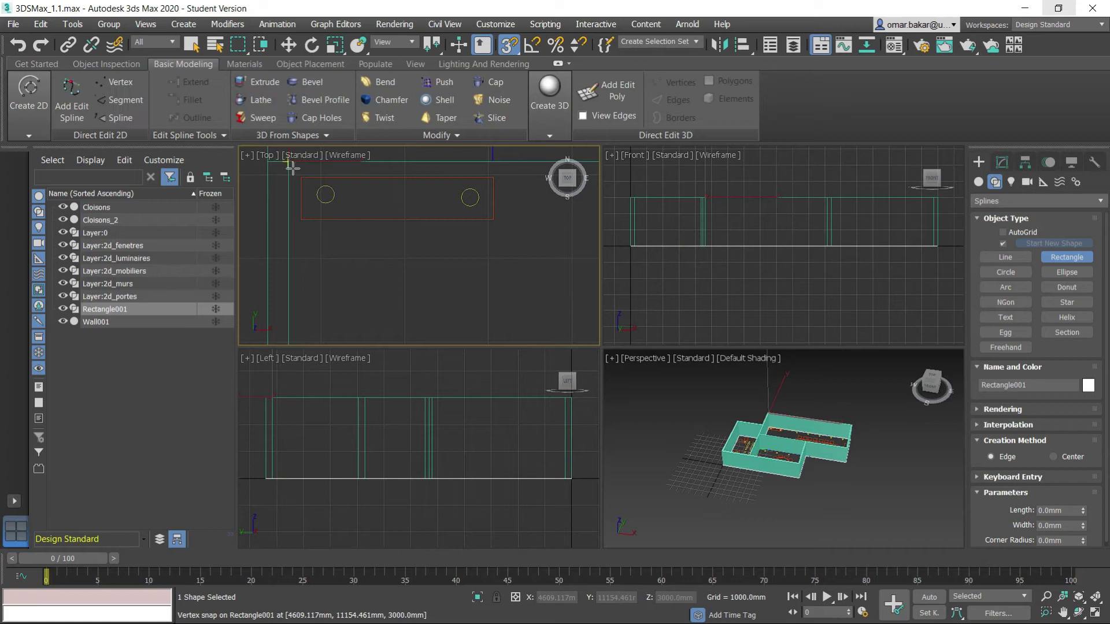
pyautogui.moveTo(290, 166); pyautogui.dragTo(413, 288)
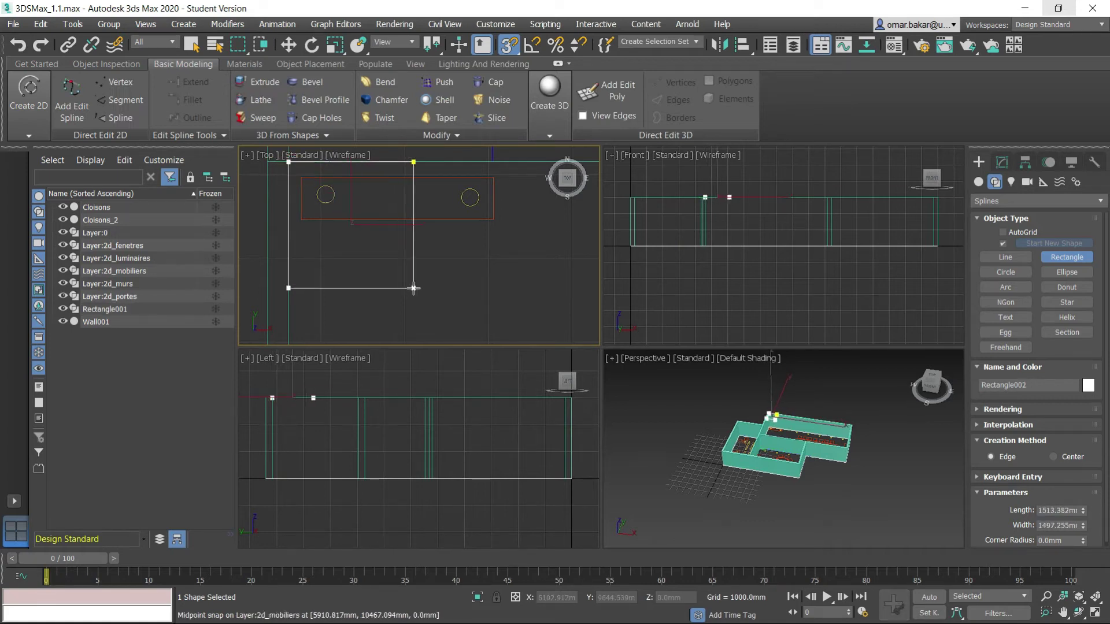
pyautogui.moveTo(467, 328); pyautogui.dragTo(509, 319)
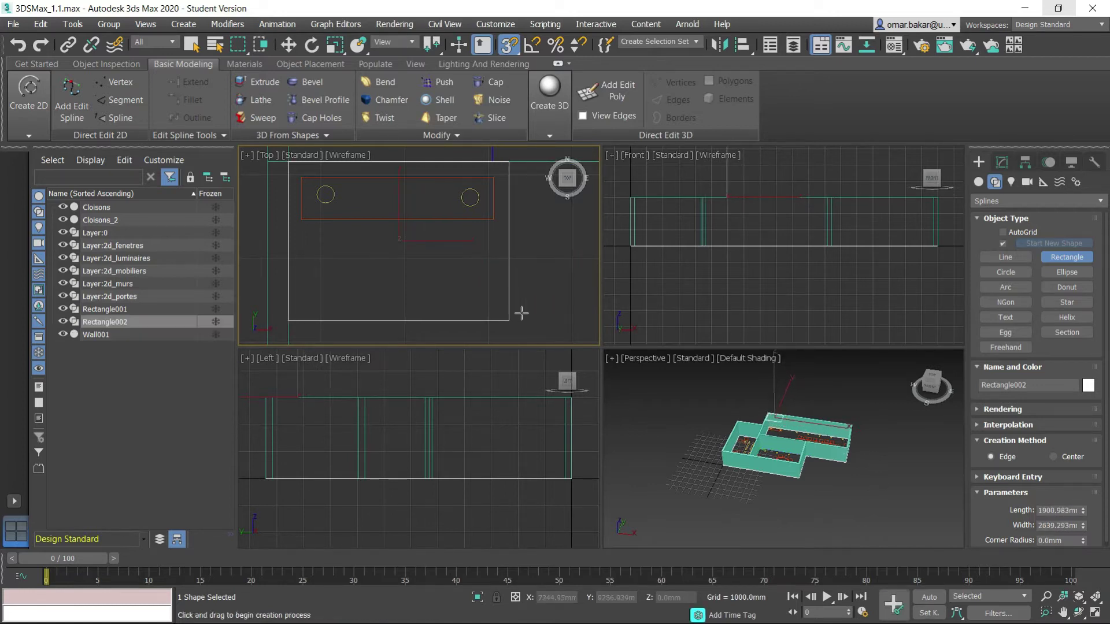
pyautogui.hotkey('ctrl', 'z')
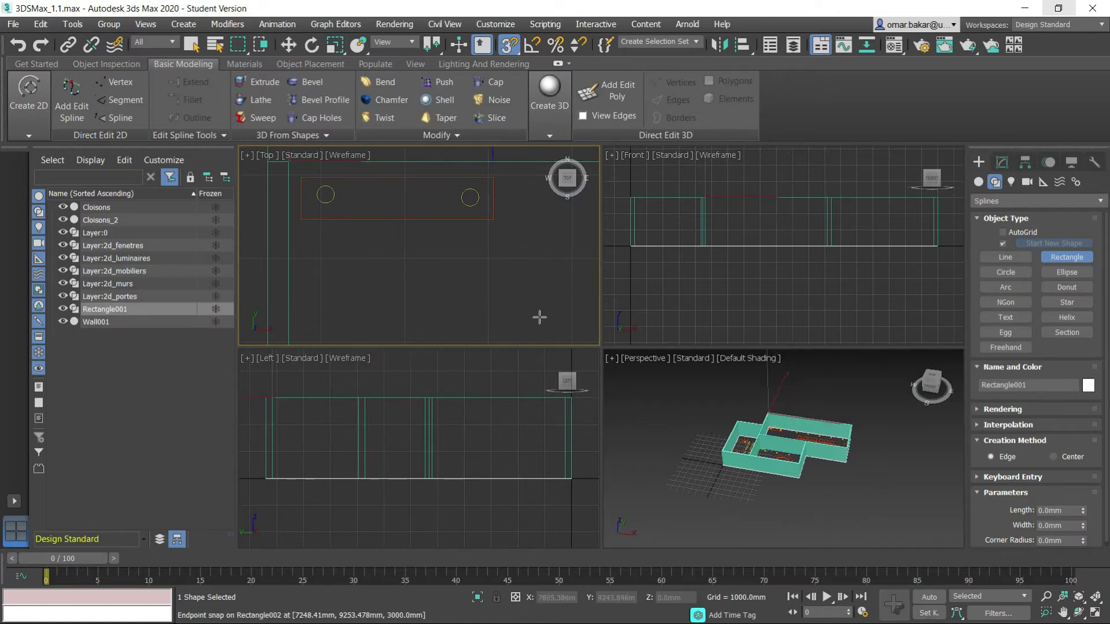
# - Maximize the Perspective view around the large room and its partition, and display it in wireframe
pyautogui.click(918, 437)
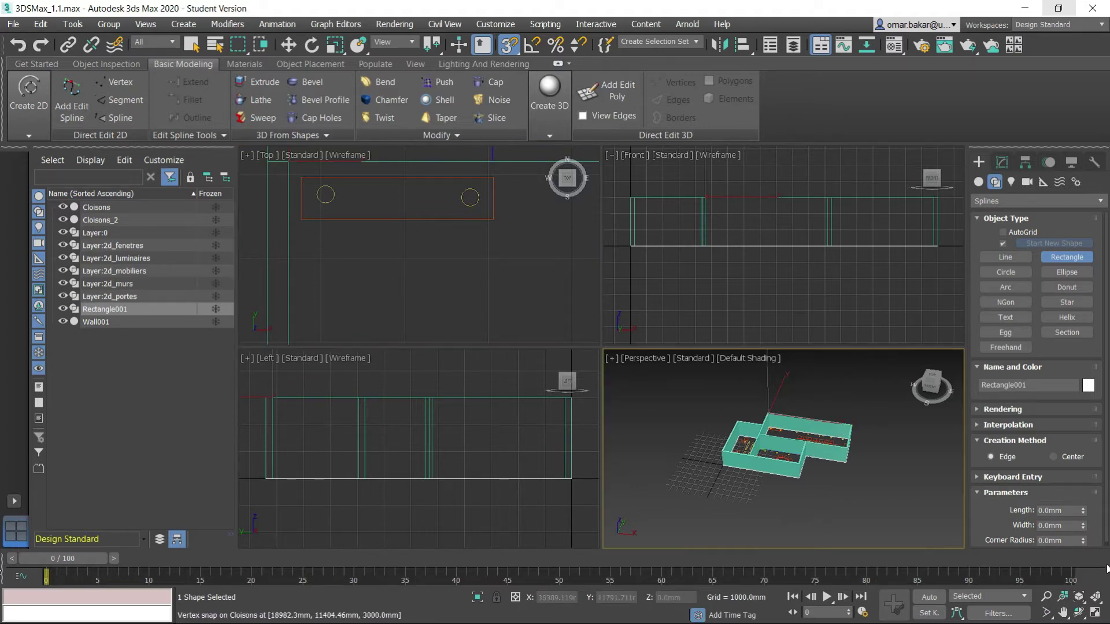
pyautogui.click(1097, 615)
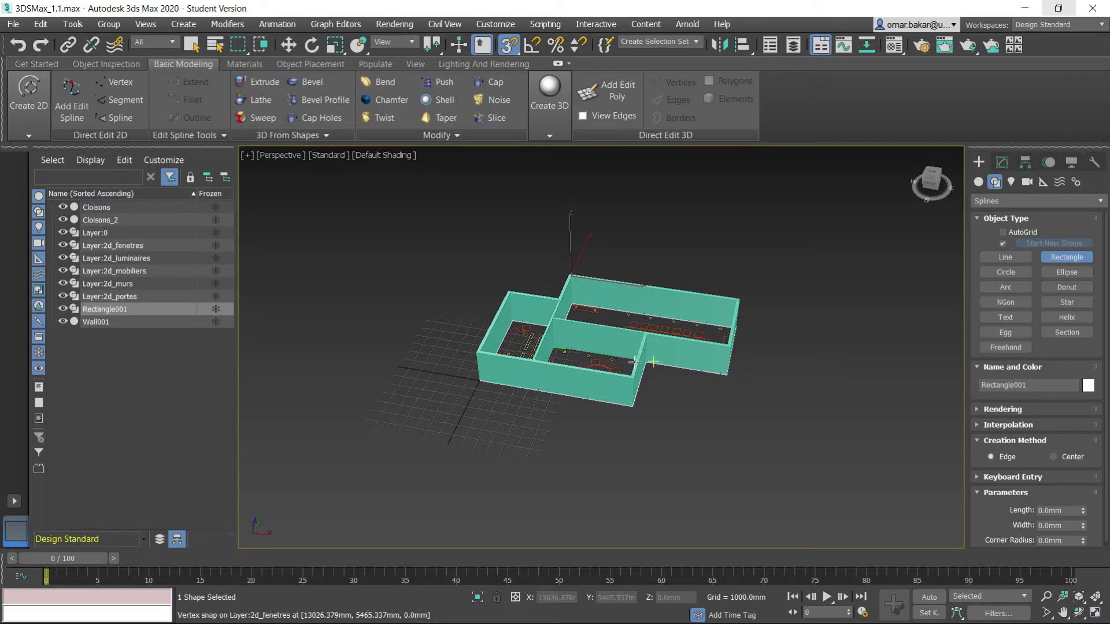
pyautogui.scroll(6, 601, 336)
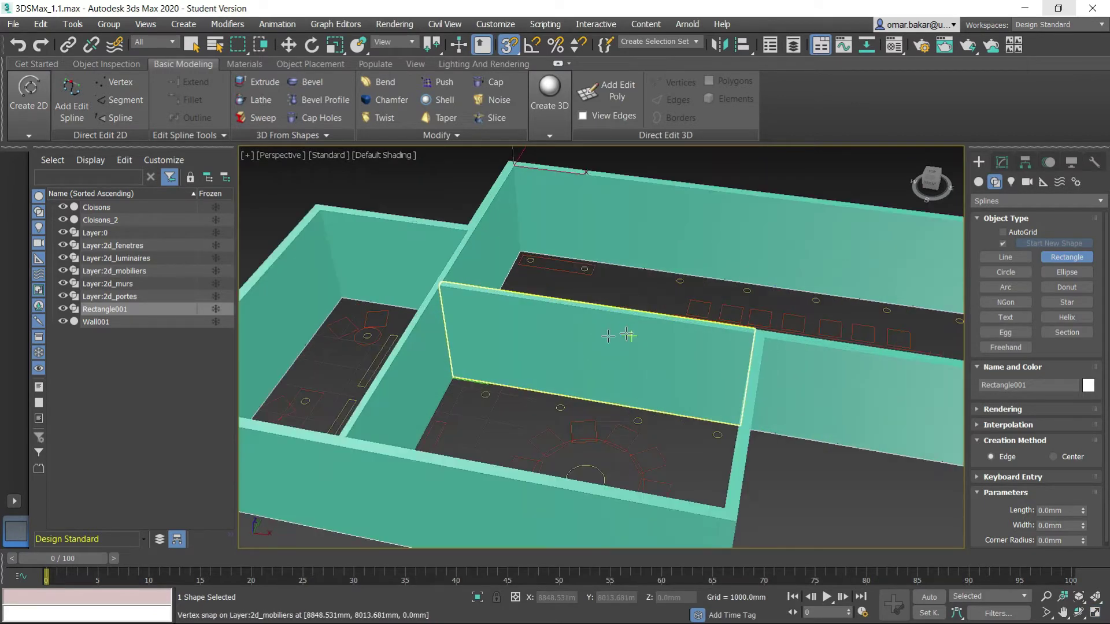
pyautogui.moveTo(608, 336); pyautogui.dragTo(434, 371, button='middle')
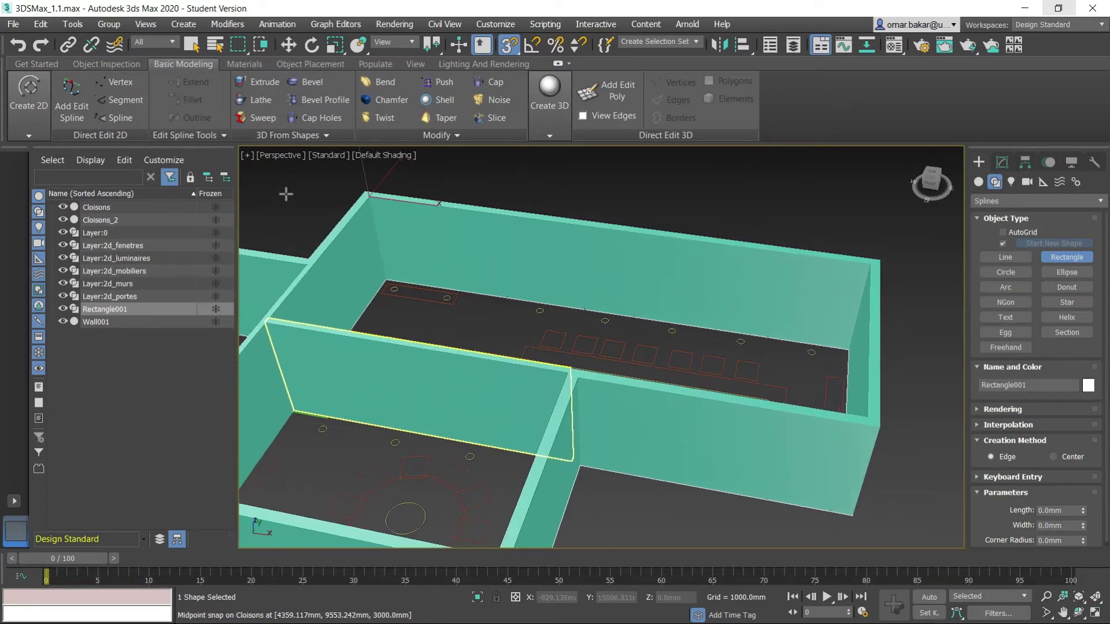
pyautogui.click(368, 156)
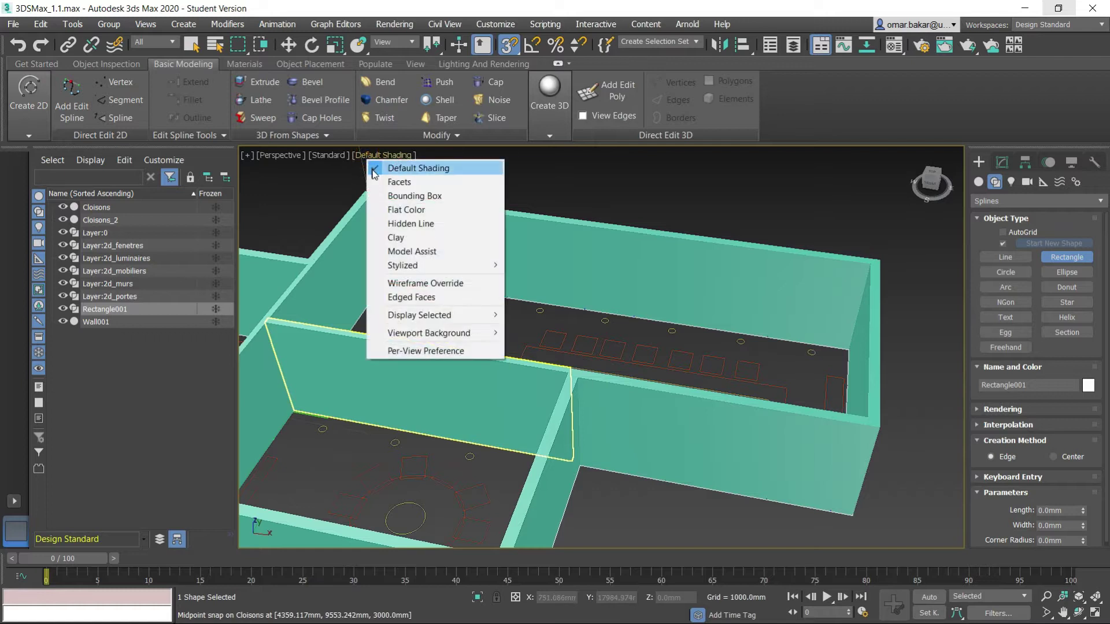
pyautogui.click(422, 287)
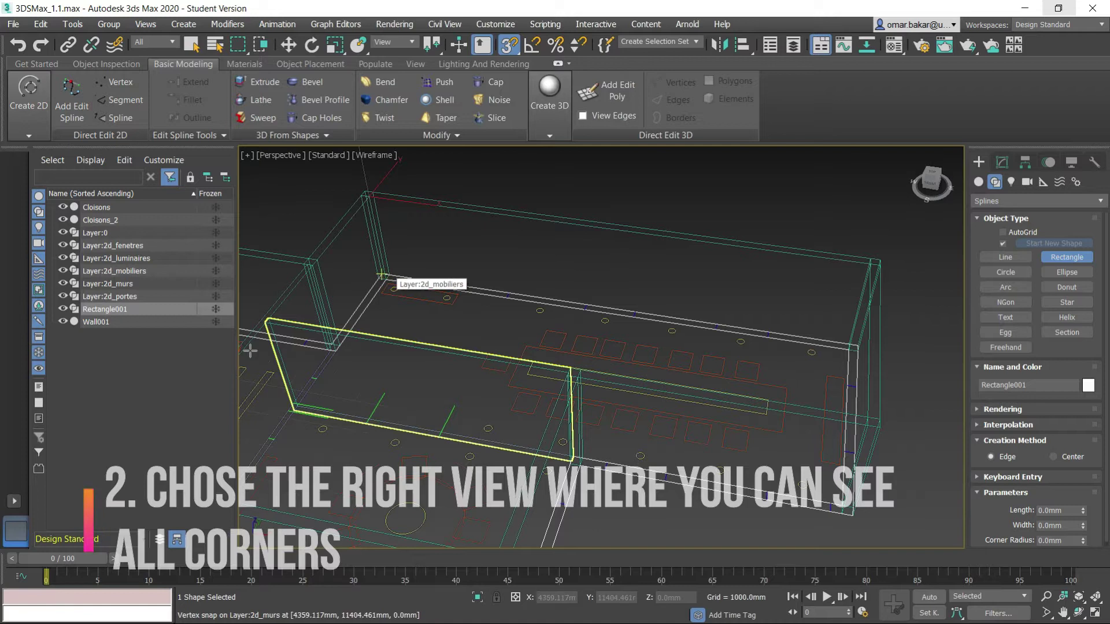
# - Hide Layer:2d_mobiliers and Layer:2d_luminaires, and draw a rectangle about 5689 by 14123 mm between the large room's inner floor corners
pyautogui.click(62, 271)
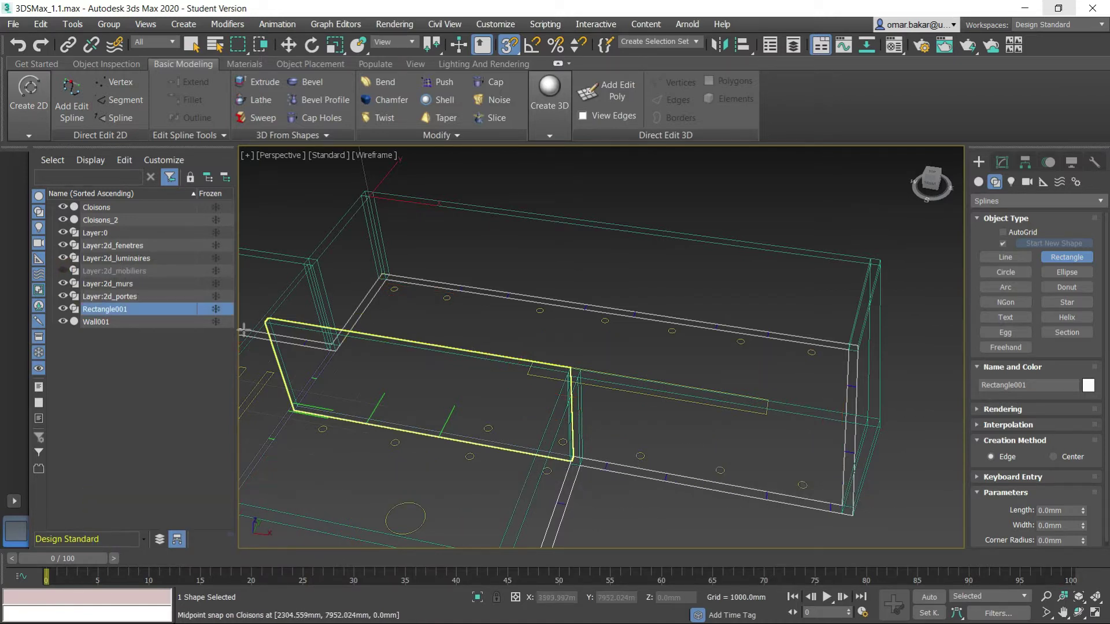
pyautogui.click(63, 258)
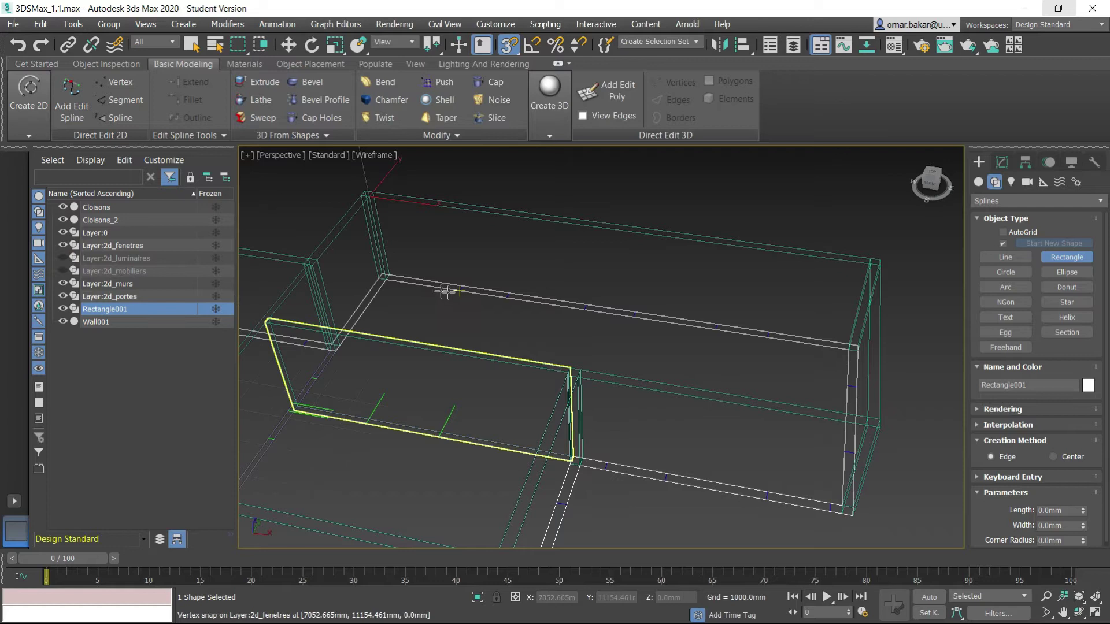
pyautogui.moveTo(387, 282)
pyautogui.mouseDown()
pyautogui.moveTo(498, 365)
pyautogui.moveTo(818, 480)
pyautogui.moveTo(844, 504)
pyautogui.moveTo(833, 485)
pyautogui.moveTo(842, 505)
pyautogui.mouseUp()
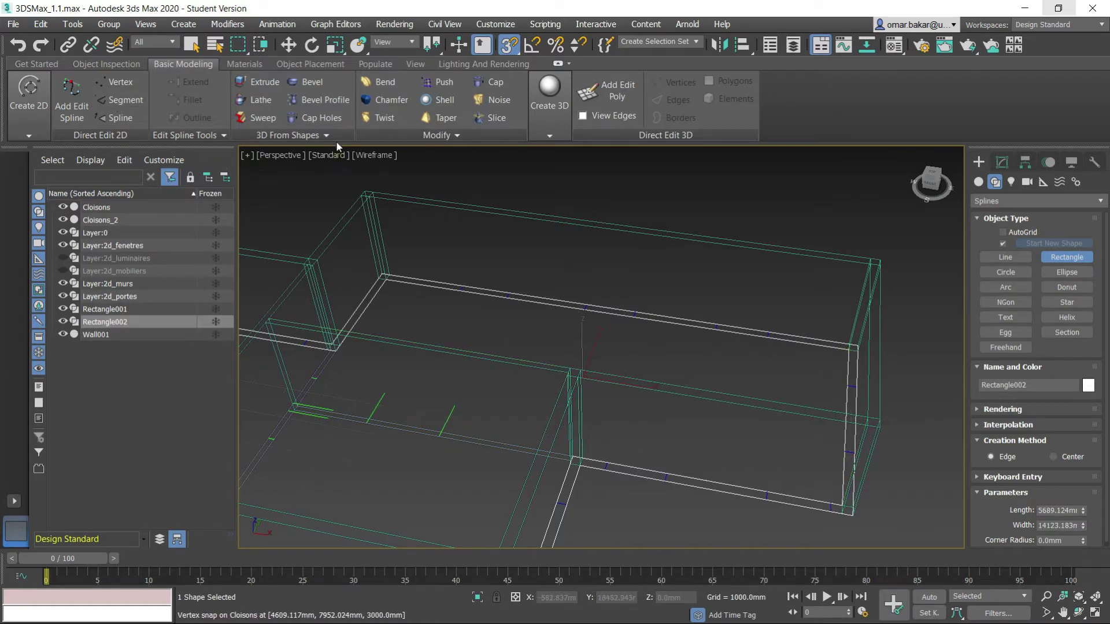
# - Return the Perspective view to Default Shading and rename the large room's rectangle Floor_01
pyautogui.click(376, 155)
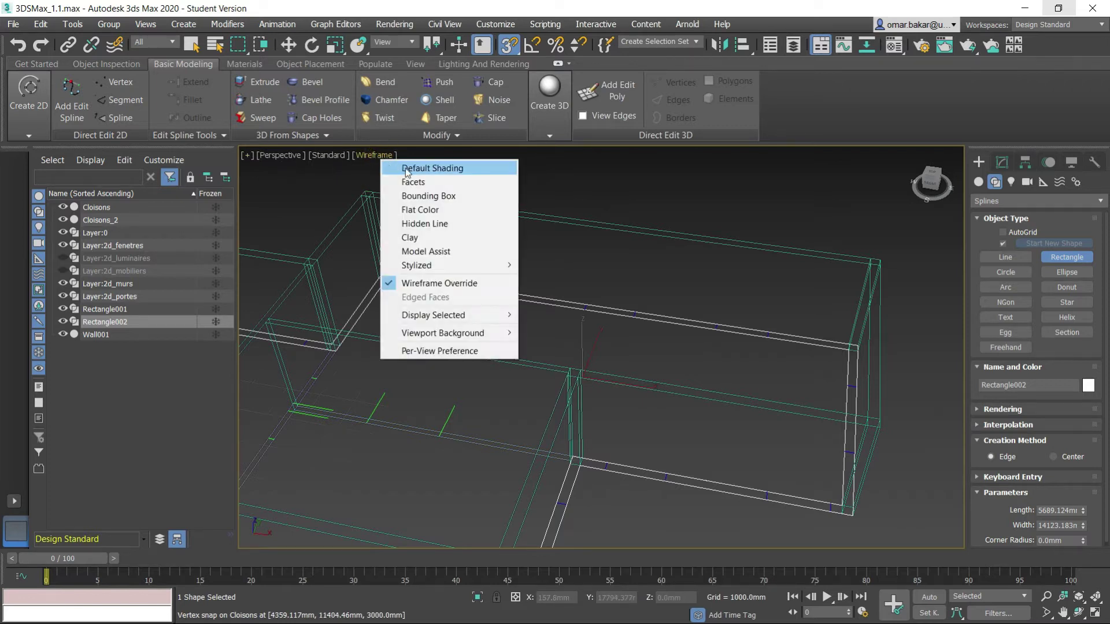
pyautogui.click(414, 168)
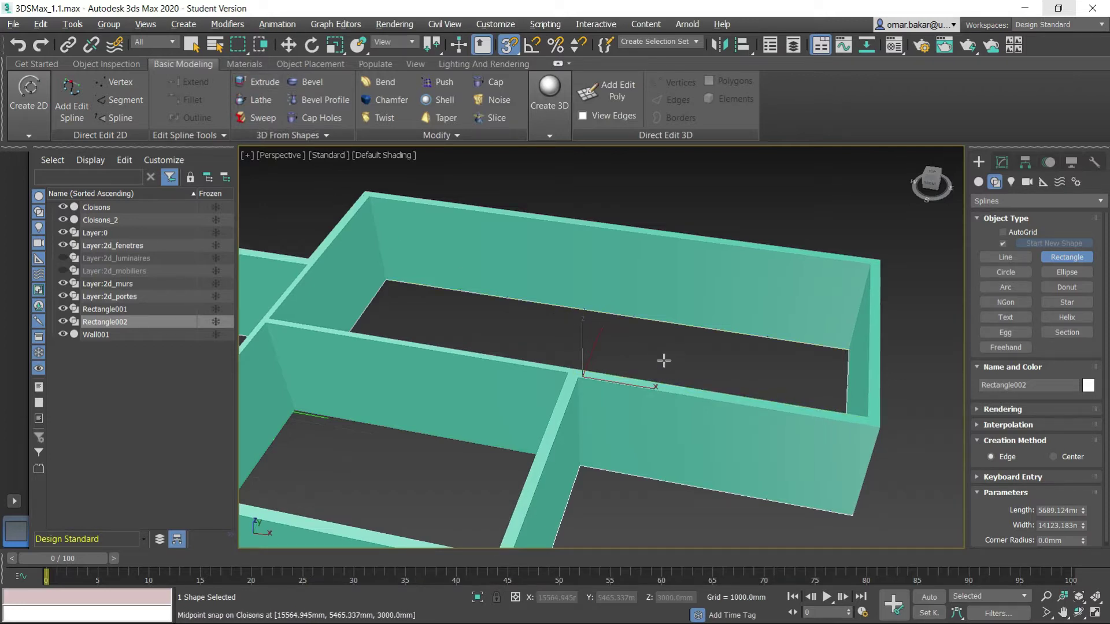
pyautogui.keyDown('alt'); pyautogui.moveTo(669, 362); pyautogui.dragTo(699, 387, button='middle'); pyautogui.keyUp('alt')
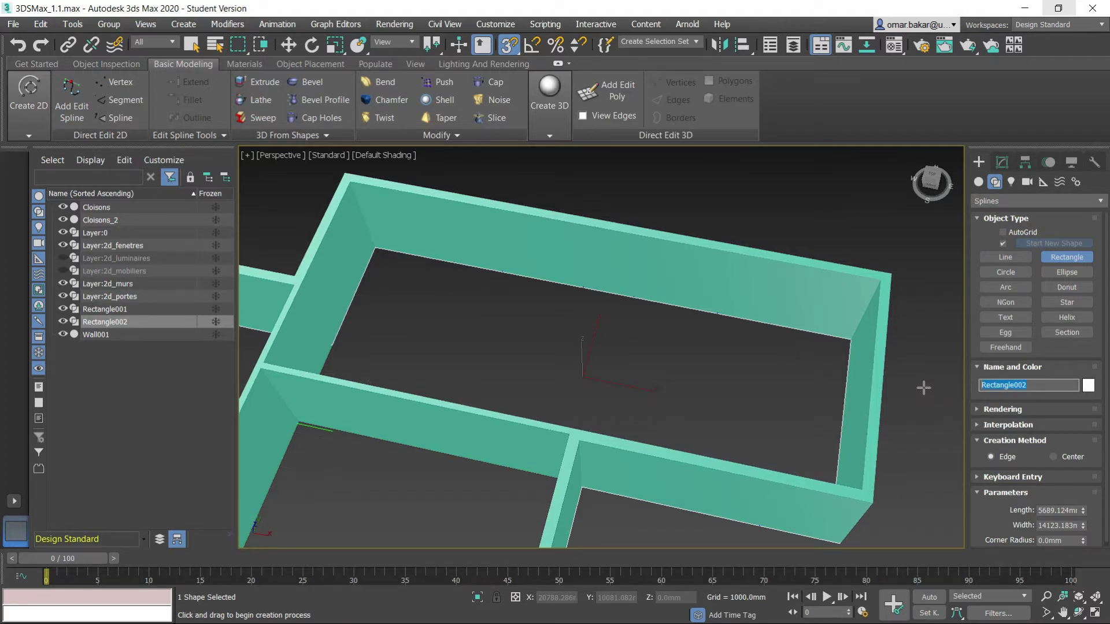
pyautogui.write('Fl')
pyautogui.press('Return')
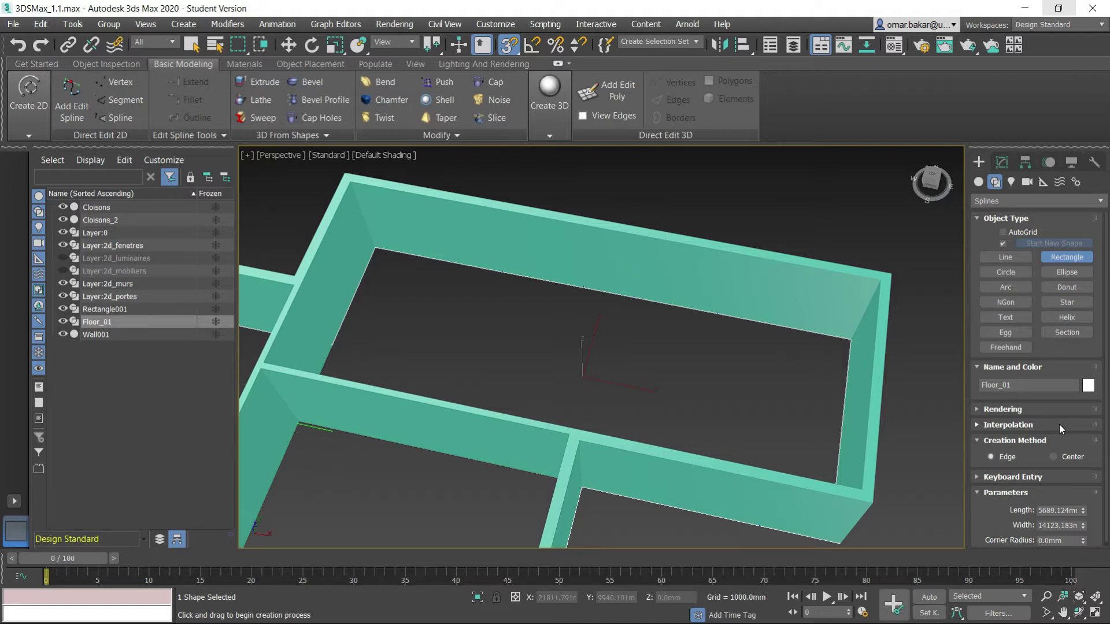
# - Convert the Floor_01 rectangle to an Editable Poly
pyautogui.click(1001, 163)
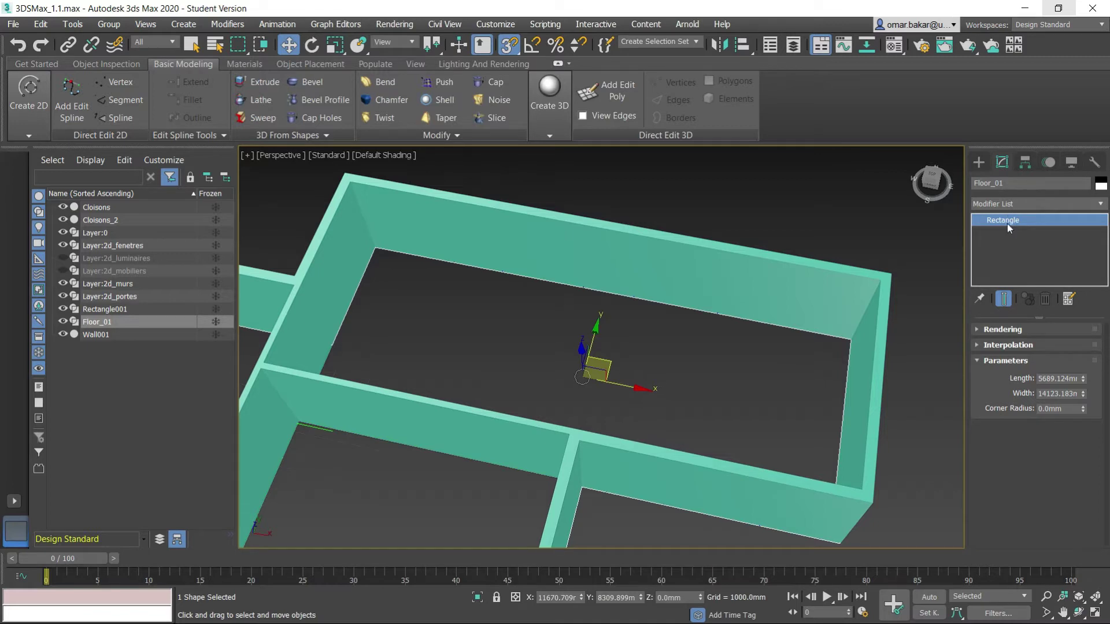
pyautogui.click(602, 95)
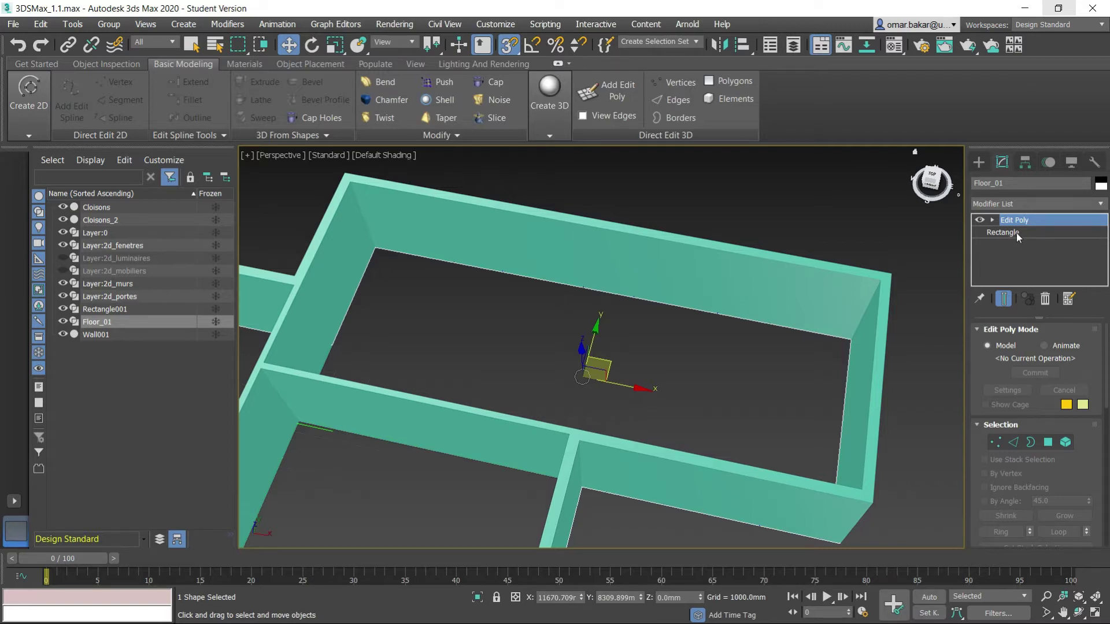
pyautogui.hotkey('ctrl', 'z')
pyautogui.click(1002, 221)
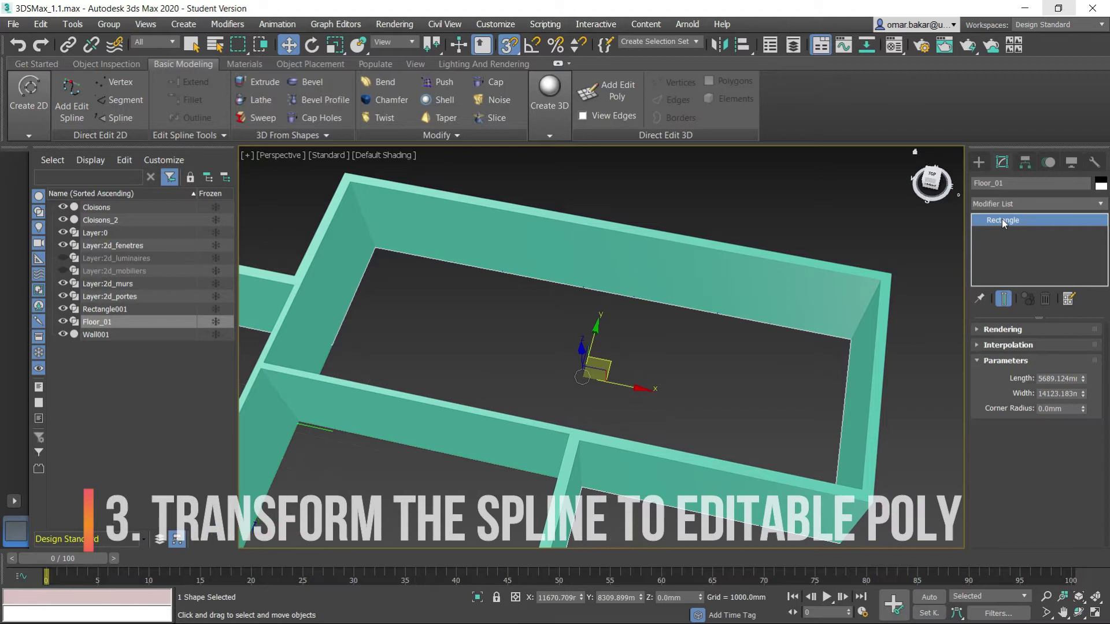
pyautogui.rightClick(1002, 220)
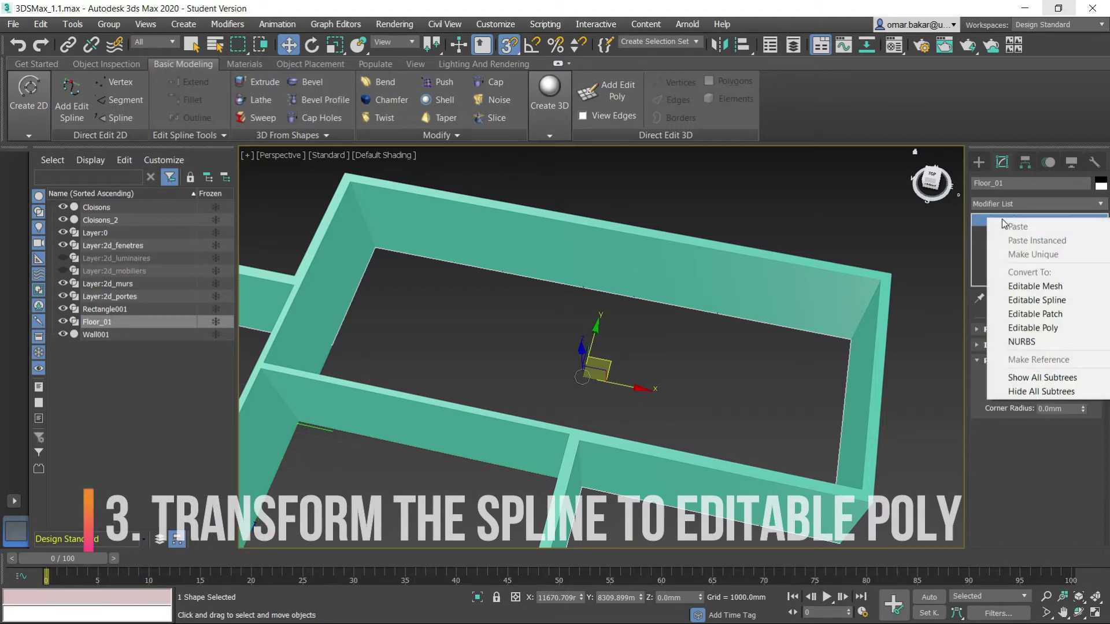
pyautogui.click(1039, 329)
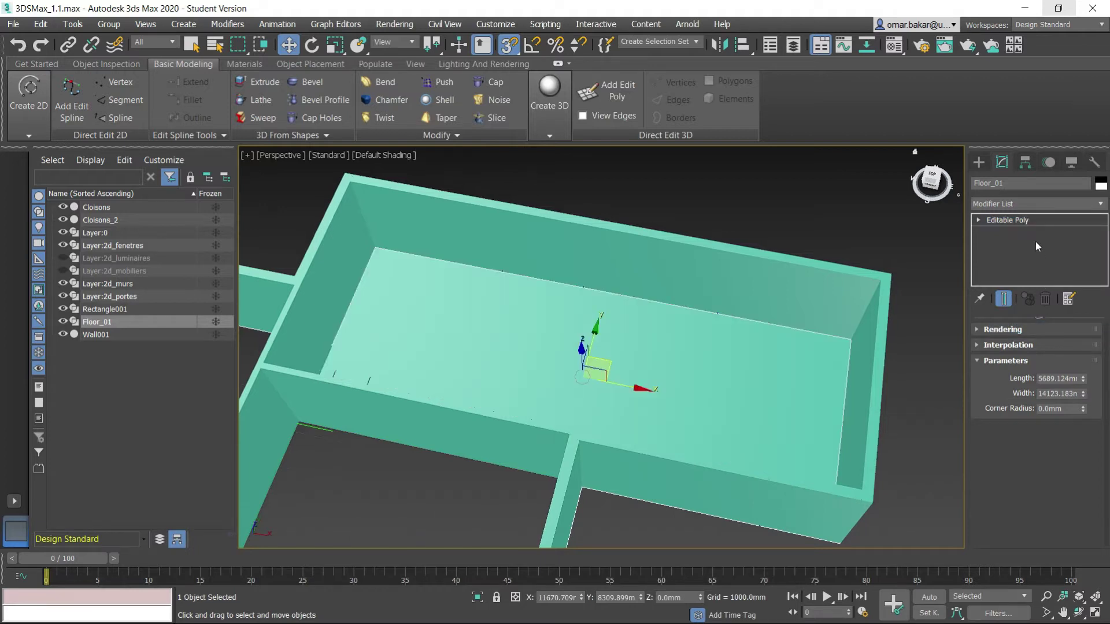
# - Change the object color of Floor_01 to light orange from the 3ds Max palette
pyautogui.click(1016, 222)
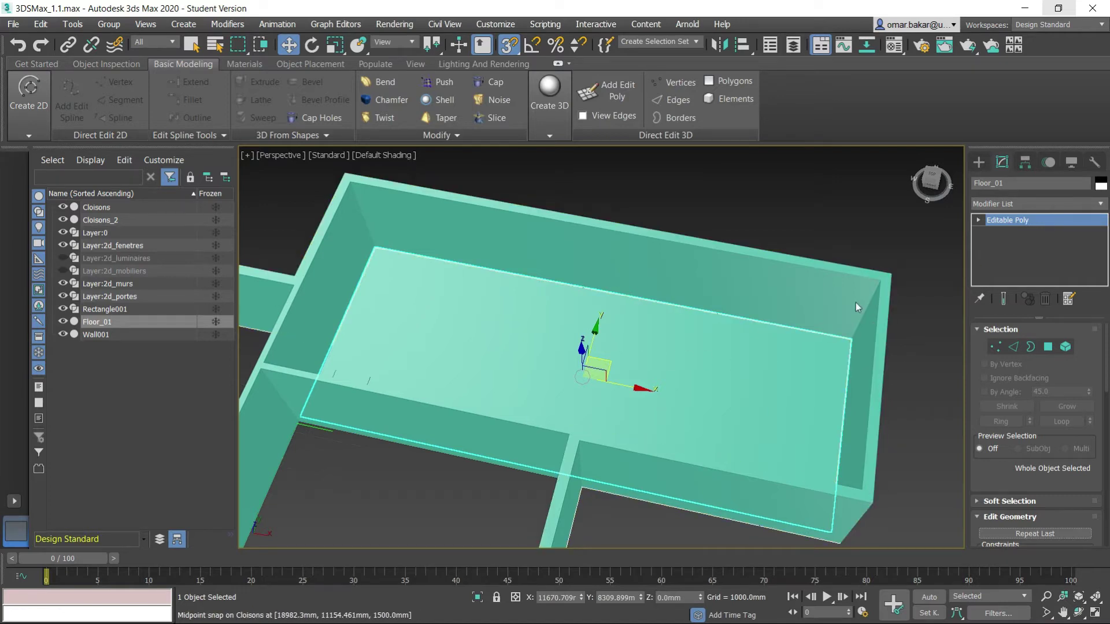
pyautogui.scroll(-2, 716, 334)
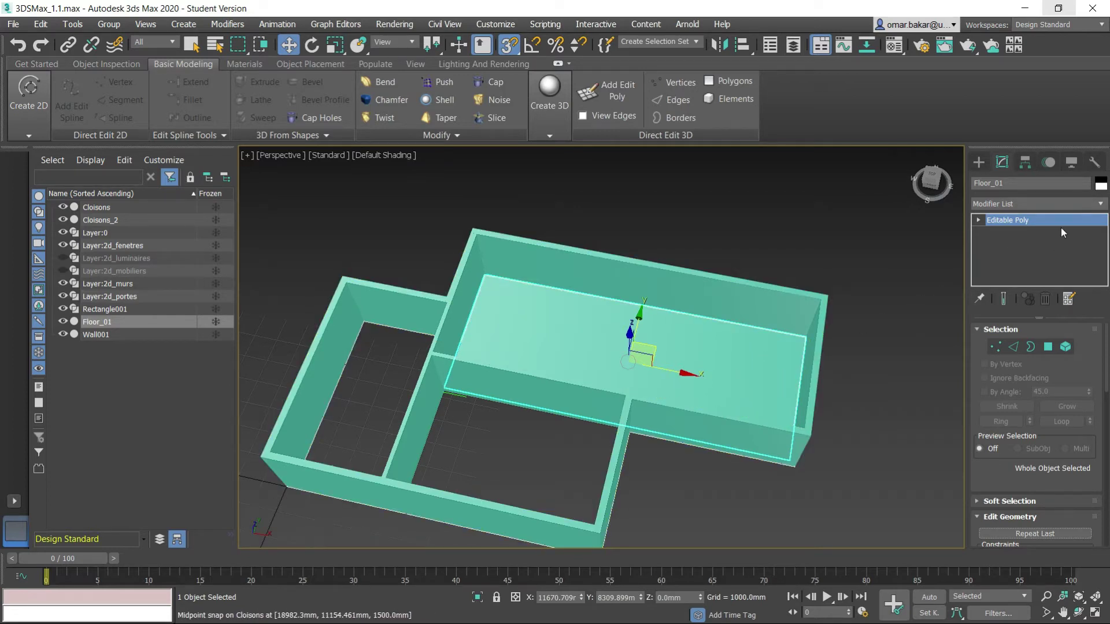
pyautogui.click(1099, 185)
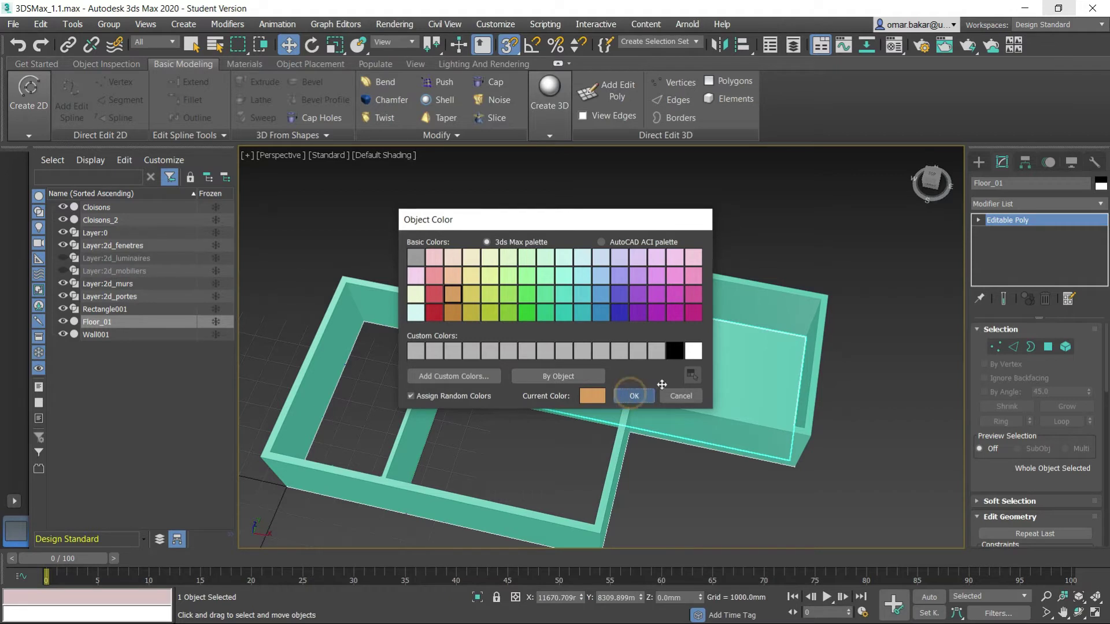
pyautogui.click(633, 396)
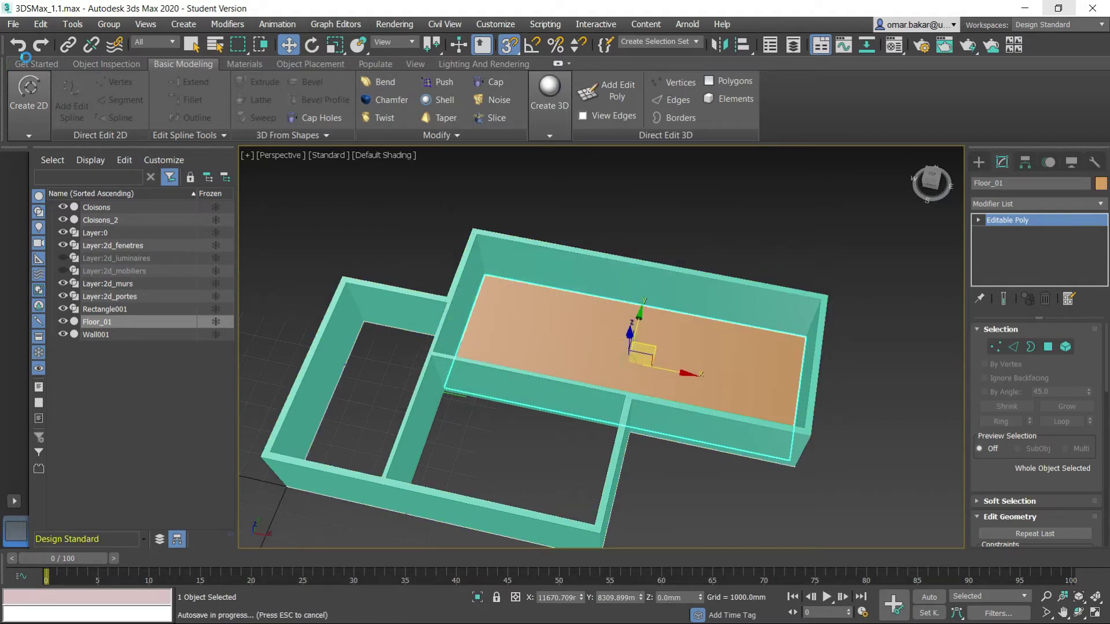
# - Display the Perspective view in wireframe, framed on the smaller room next to Floor_01
pyautogui.scroll(-3, 557, 454)
pyautogui.moveTo(575, 370); pyautogui.dragTo(575, 360, button='middle')
pyautogui.scroll(5, 503, 452)
pyautogui.moveTo(504, 451); pyautogui.dragTo(510, 377, button='middle')
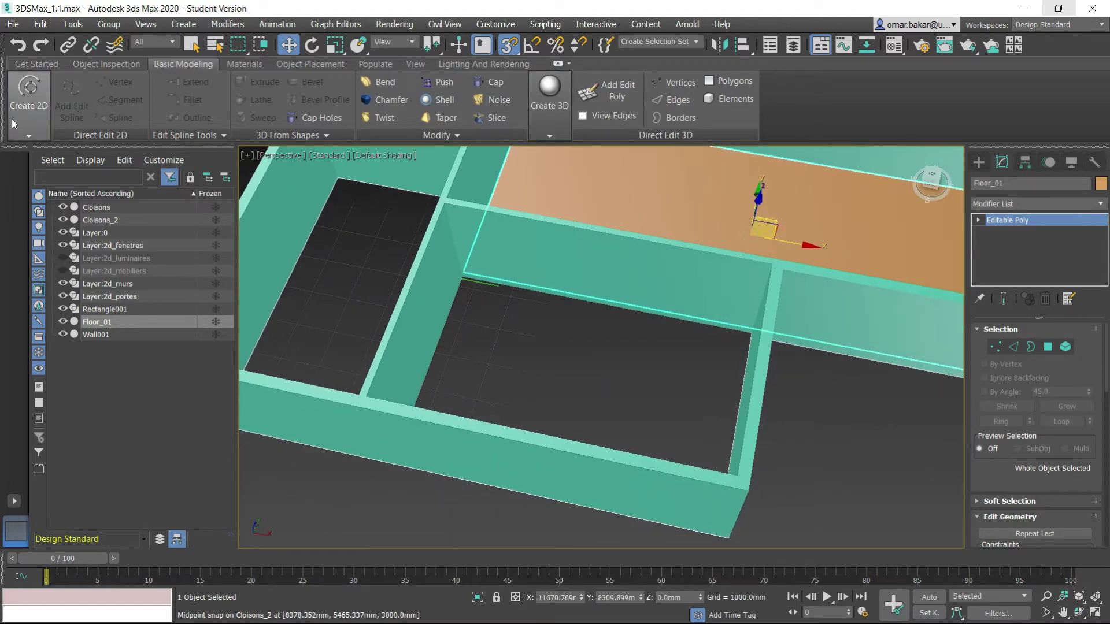
pyautogui.click(28, 136)
pyautogui.click(550, 136)
pyautogui.click(400, 158)
pyautogui.click(382, 158)
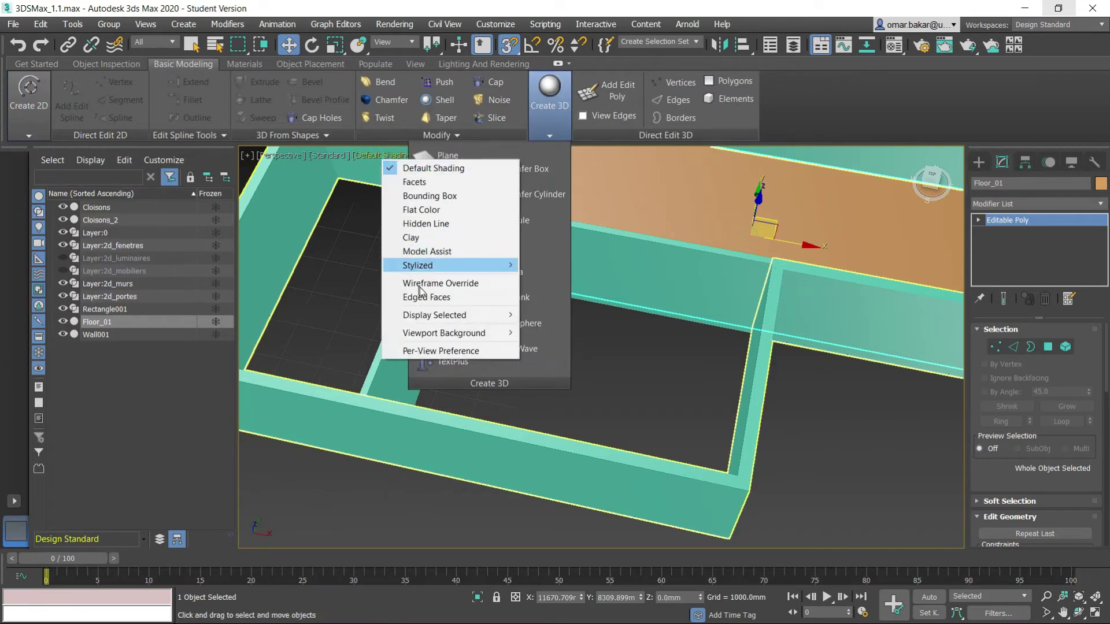
pyautogui.click(441, 283)
# - Draw a rectangle about 5065 by 7538 mm between the smaller room's inner floor corners and rename it Floor002
pyautogui.click(28, 136)
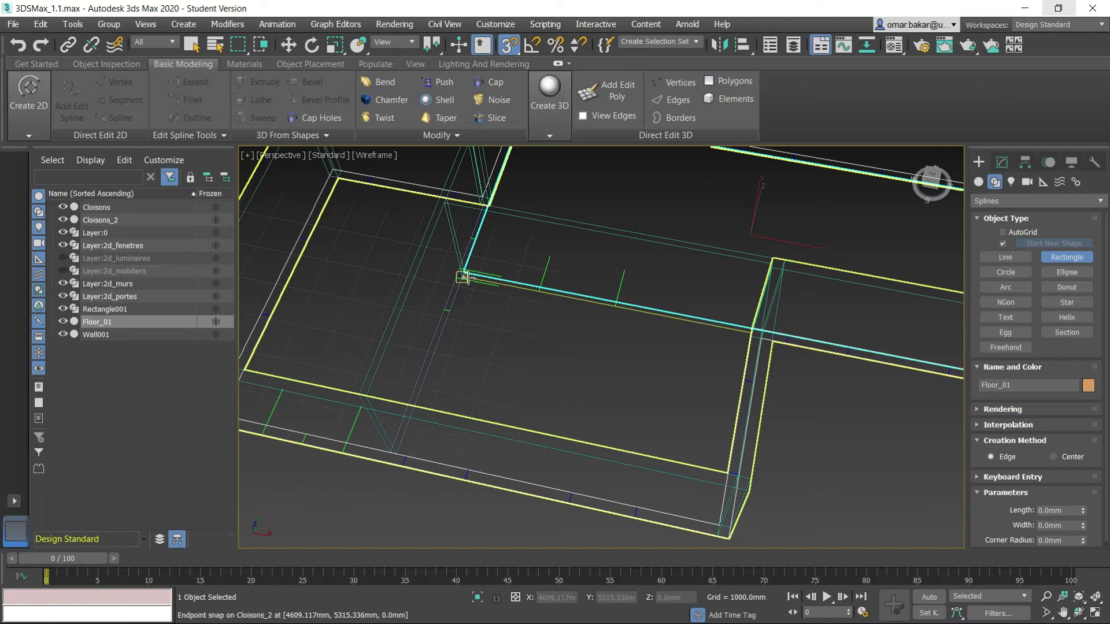
pyautogui.moveTo(463, 277); pyautogui.dragTo(720, 525)
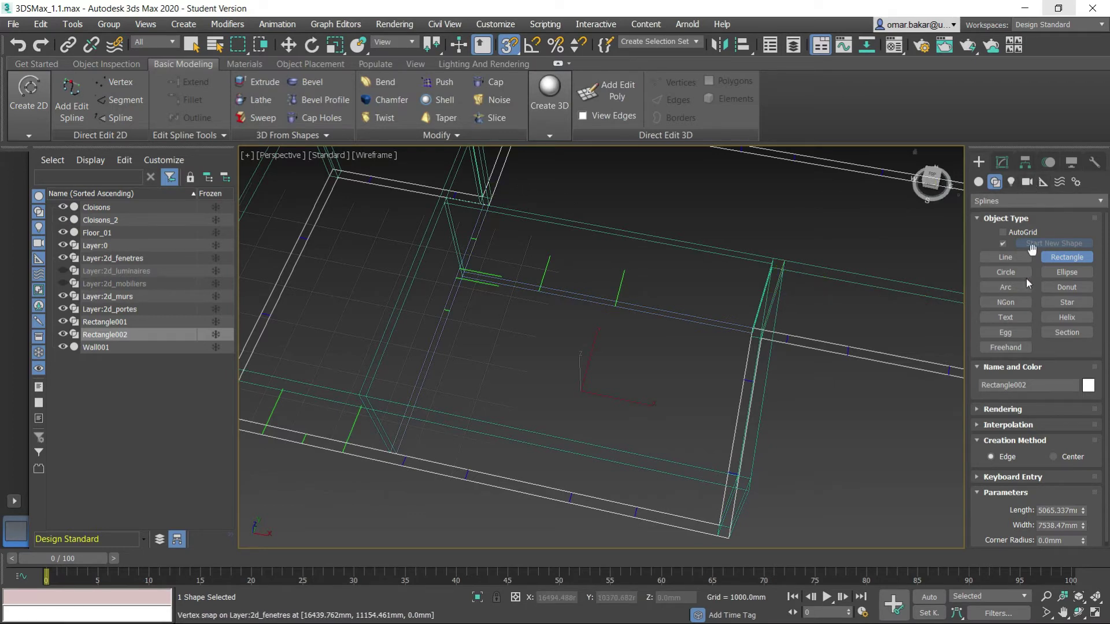
pyautogui.moveTo(1039, 385); pyautogui.dragTo(976, 393)
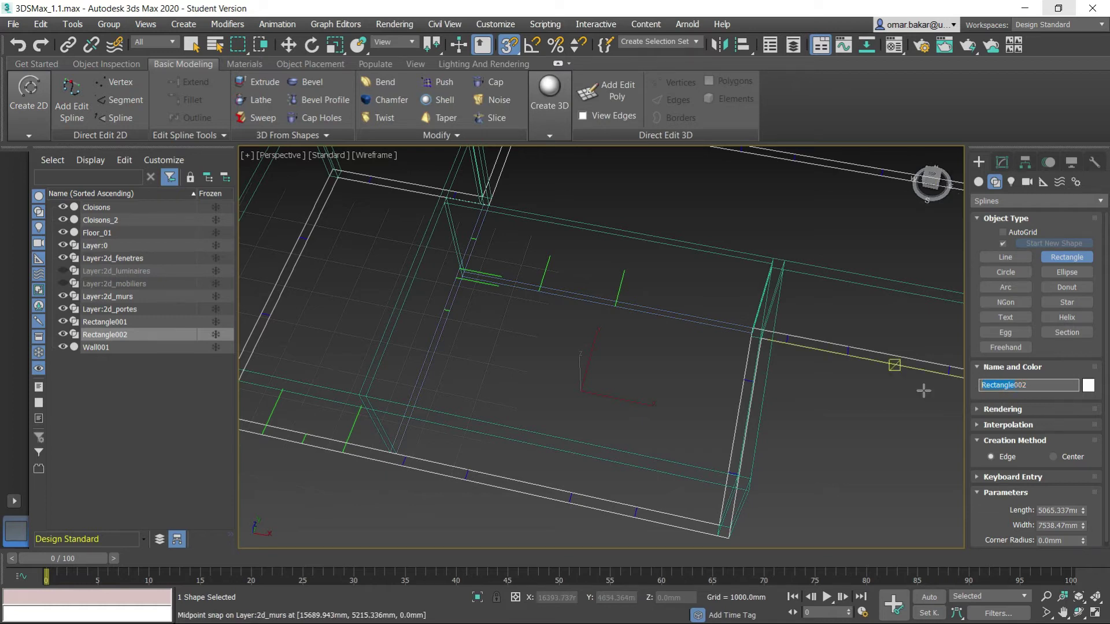
pyautogui.write('Floor002')
pyautogui.press('Return')
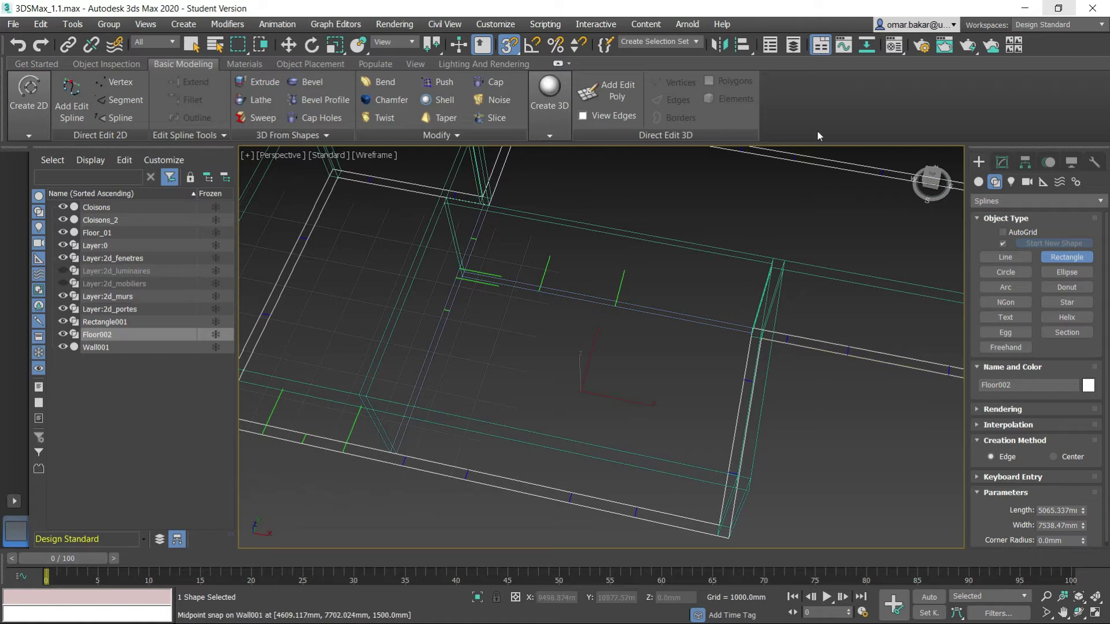
# - Activate the Move tool for Floor002 and return the Perspective view to default shading
pyautogui.click(1004, 163)
pyautogui.press('w')
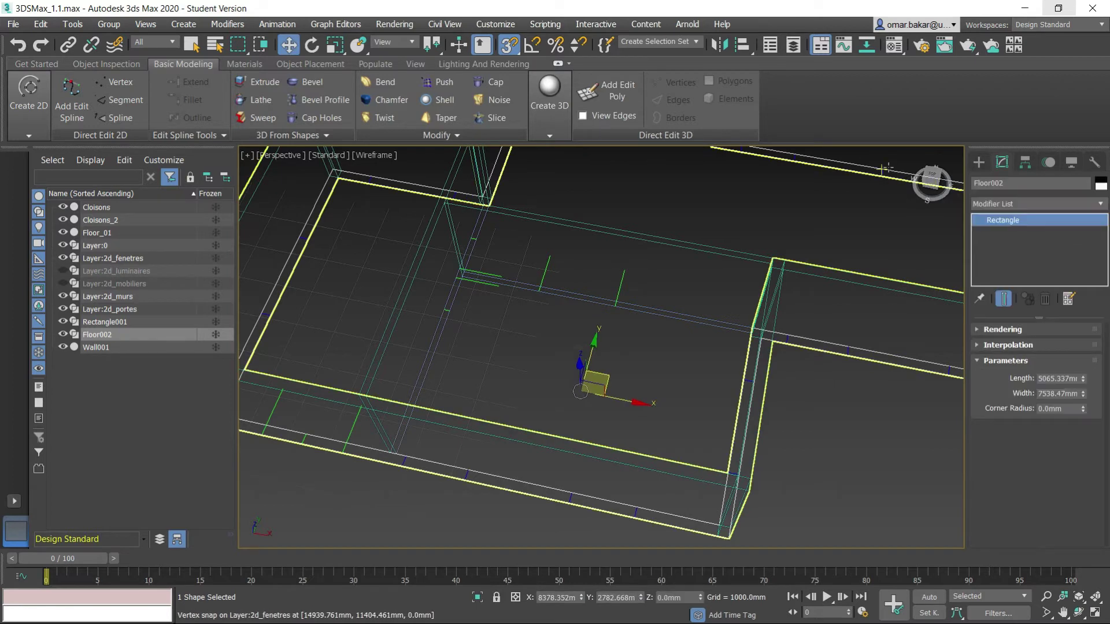
pyautogui.click(360, 155)
pyautogui.click(379, 169)
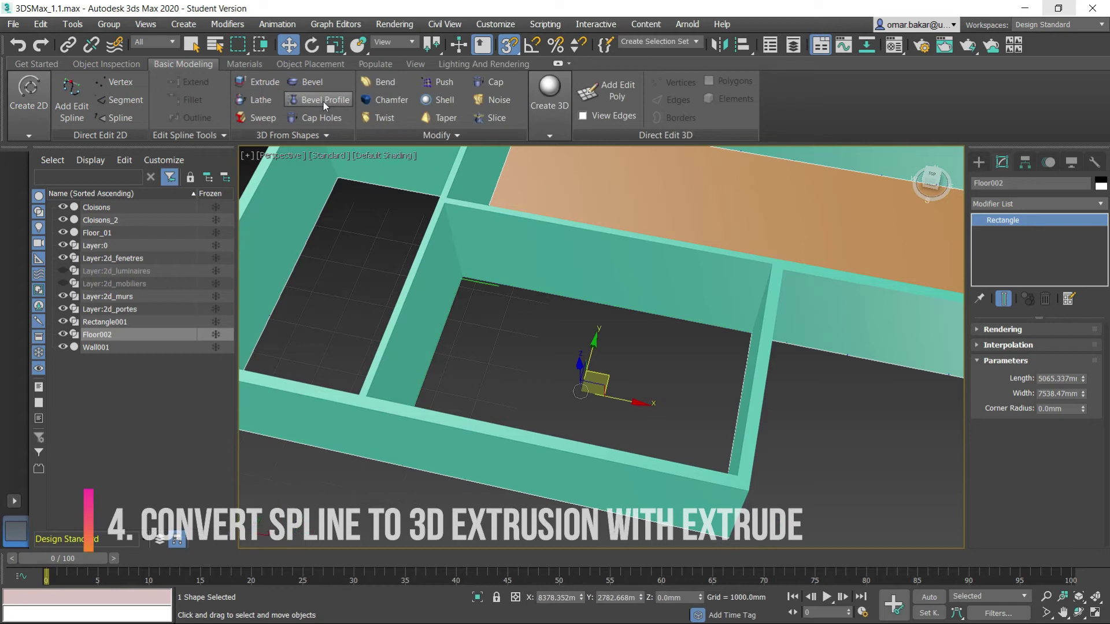
# - Try an Extrude modifier on Floor002 with an amount of about -330.2 mm and remove it from the stack
pyautogui.click(259, 84)
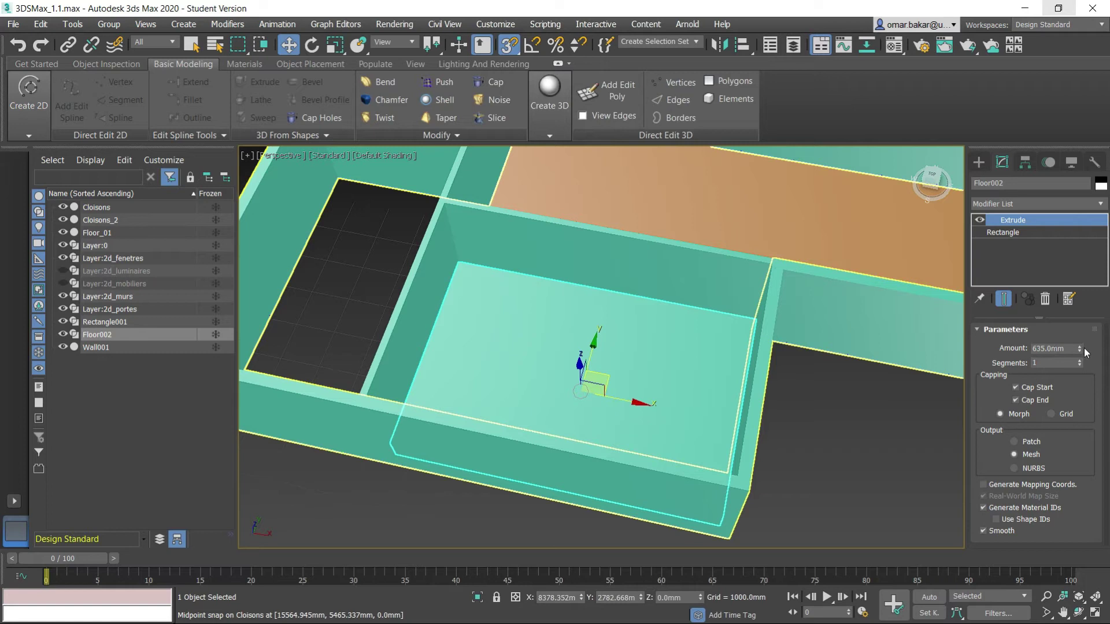
pyautogui.moveTo(1080, 350); pyautogui.dragTo(1091, 413)
pyautogui.keyDown('alt'); pyautogui.moveTo(664, 451); pyautogui.dragTo(688, 367, button='middle'); pyautogui.keyUp('alt')
pyautogui.moveTo(1079, 350); pyautogui.dragTo(1078, 326)
pyautogui.moveTo(680, 316)
pyautogui.keyDown('alt'); pyautogui.mouseDown(button='middle')
pyautogui.moveTo(684, 305)
pyautogui.moveTo(718, 377)
pyautogui.moveTo(691, 333)
pyautogui.mouseUp(button='middle'); pyautogui.keyUp('alt')
pyautogui.scroll(-5, 691, 333)
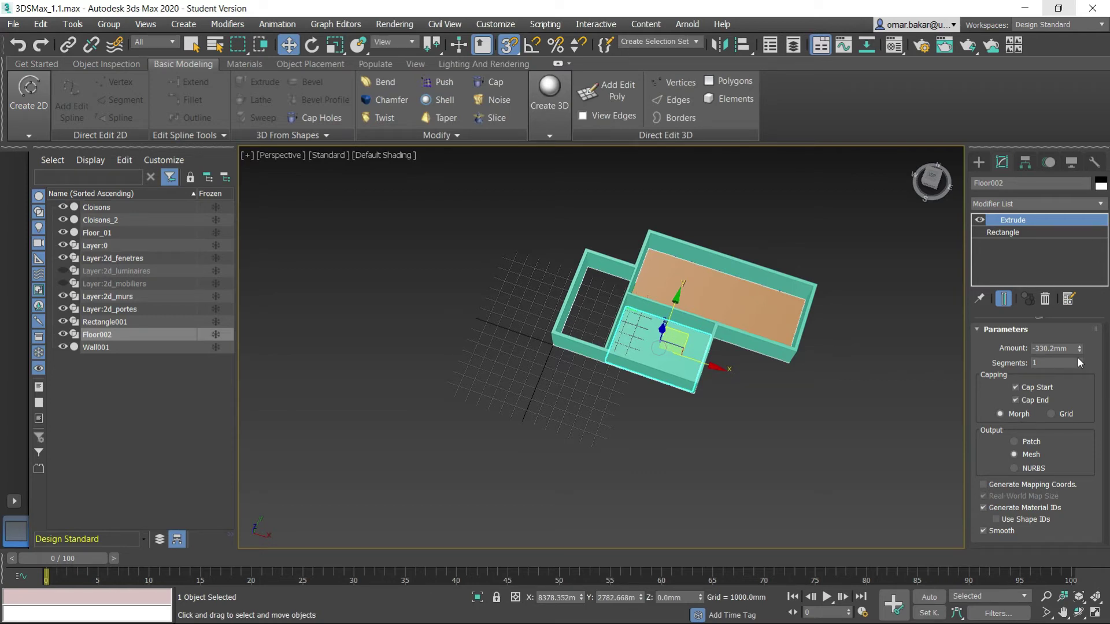
pyautogui.scroll(5, 691, 298)
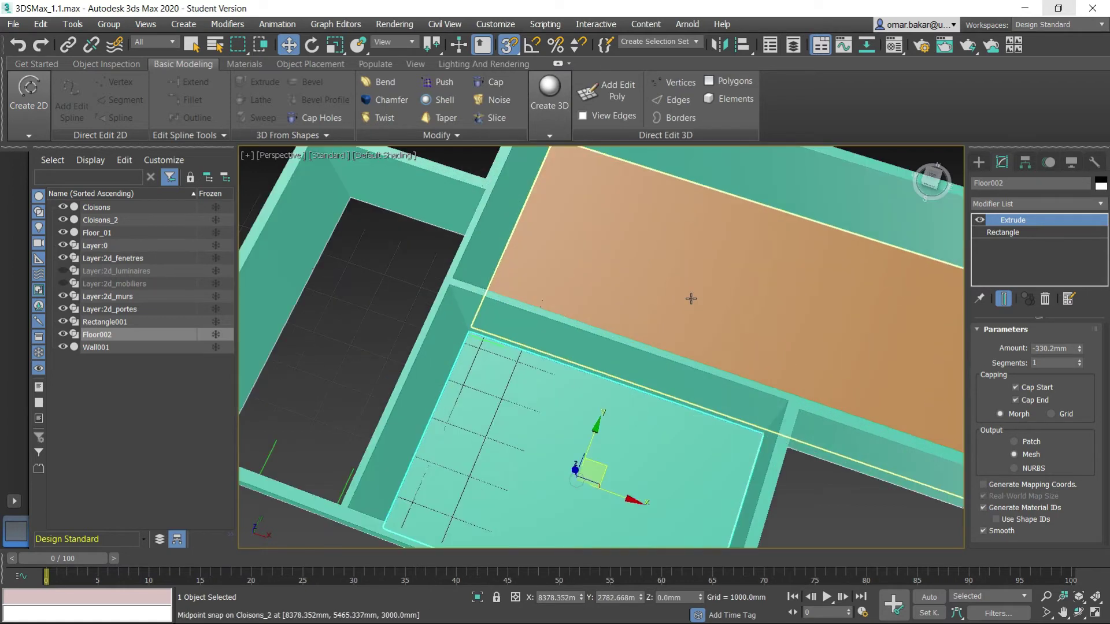
pyautogui.scroll(-5, 691, 298)
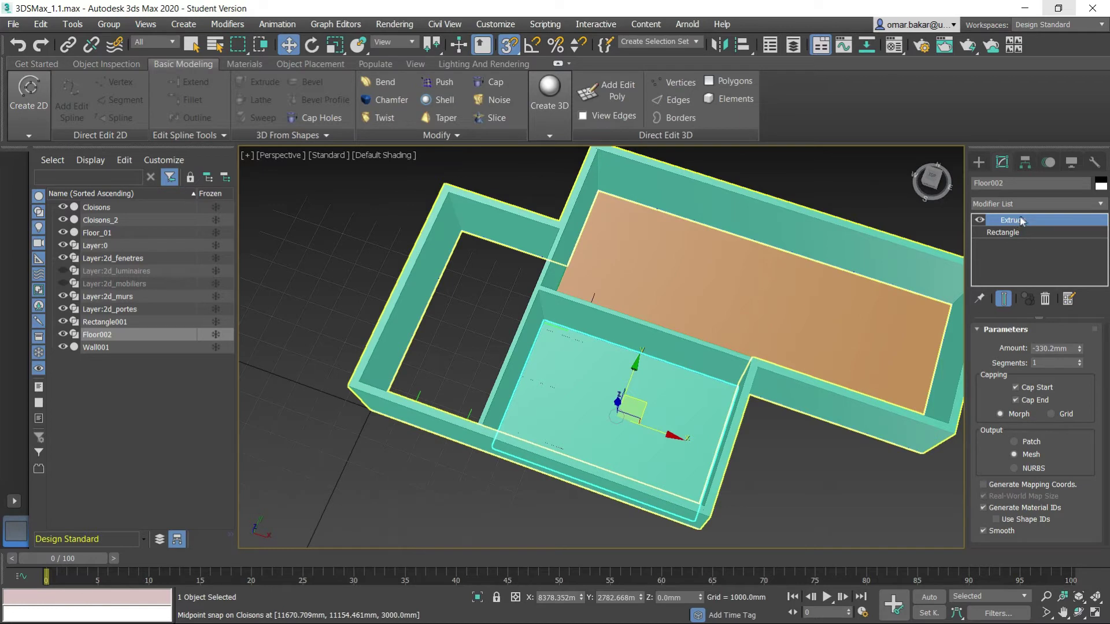
pyautogui.click(1048, 298)
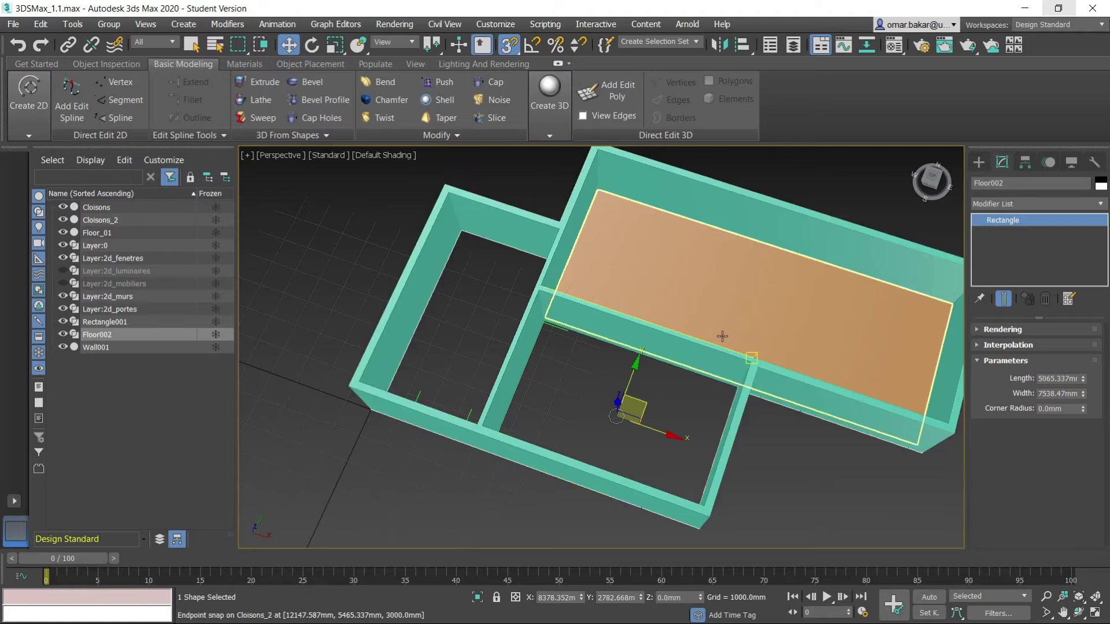
# - Try a Cap Holes modifier on Floor002 and delete it from the stack
pyautogui.scroll(-2, 726, 330)
pyautogui.moveTo(726, 330); pyautogui.dragTo(689, 334, button='middle')
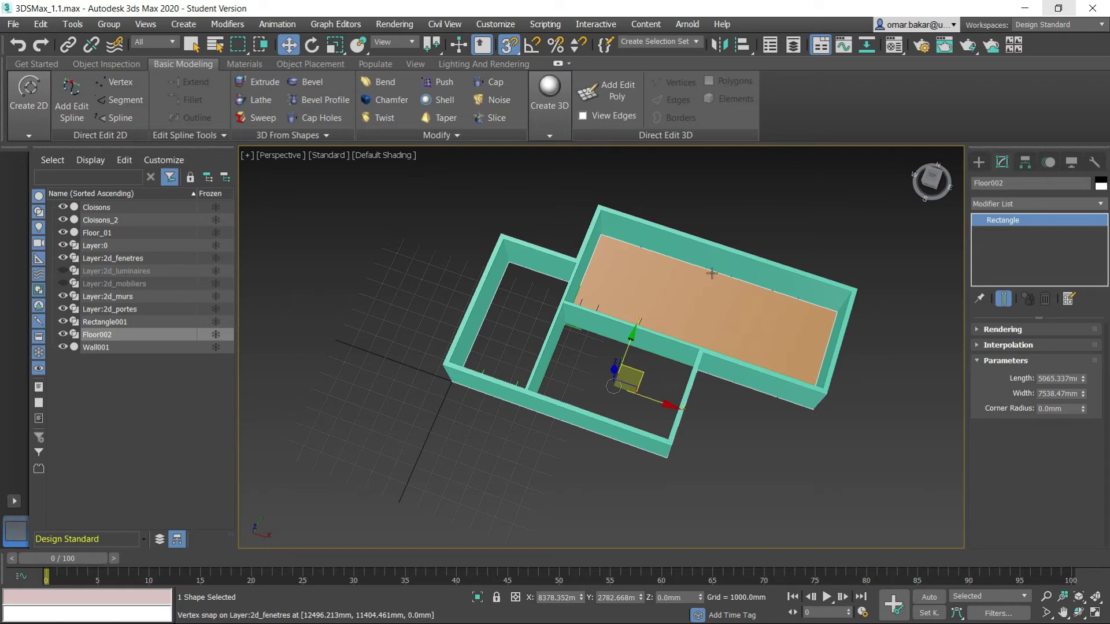
pyautogui.click(501, 82)
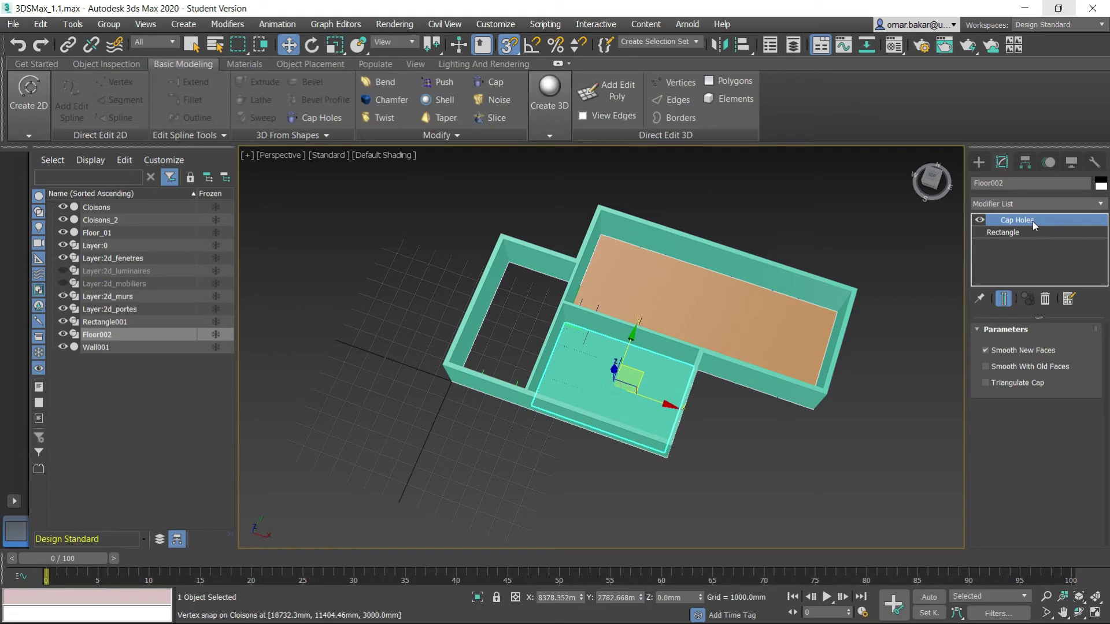
pyautogui.press('Delete')
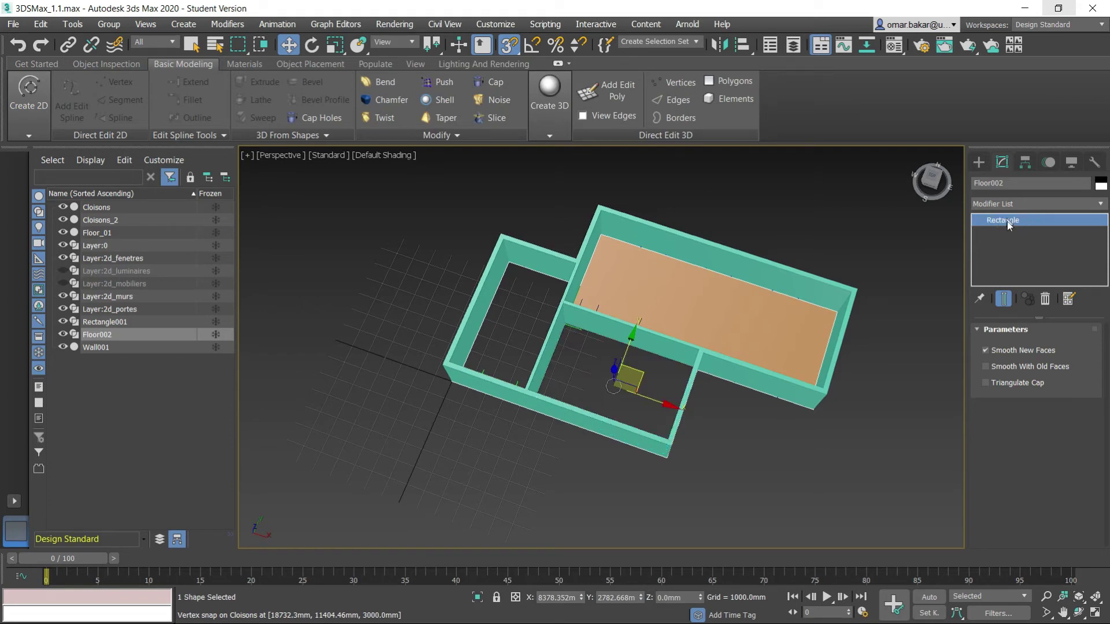
# - Convert the Floor002 rectangle to an Editable Poly
pyautogui.click(1011, 219)
pyautogui.rightClick(1011, 219)
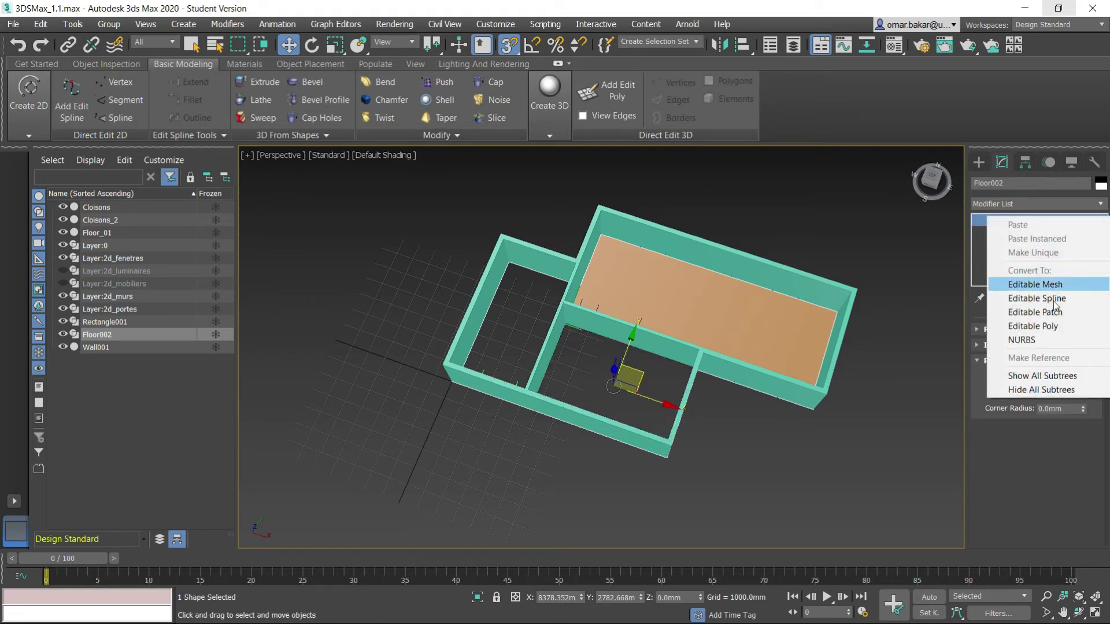
pyautogui.click(1052, 328)
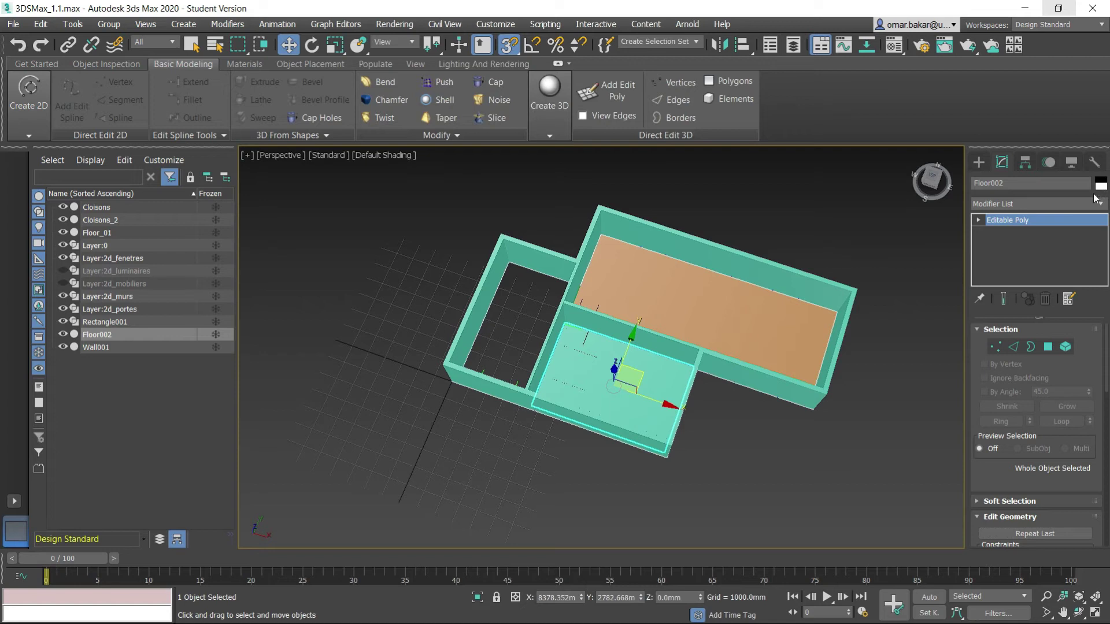
# - Change the object color of Floor002 to light orange from the 3ds Max palette
pyautogui.click(1100, 185)
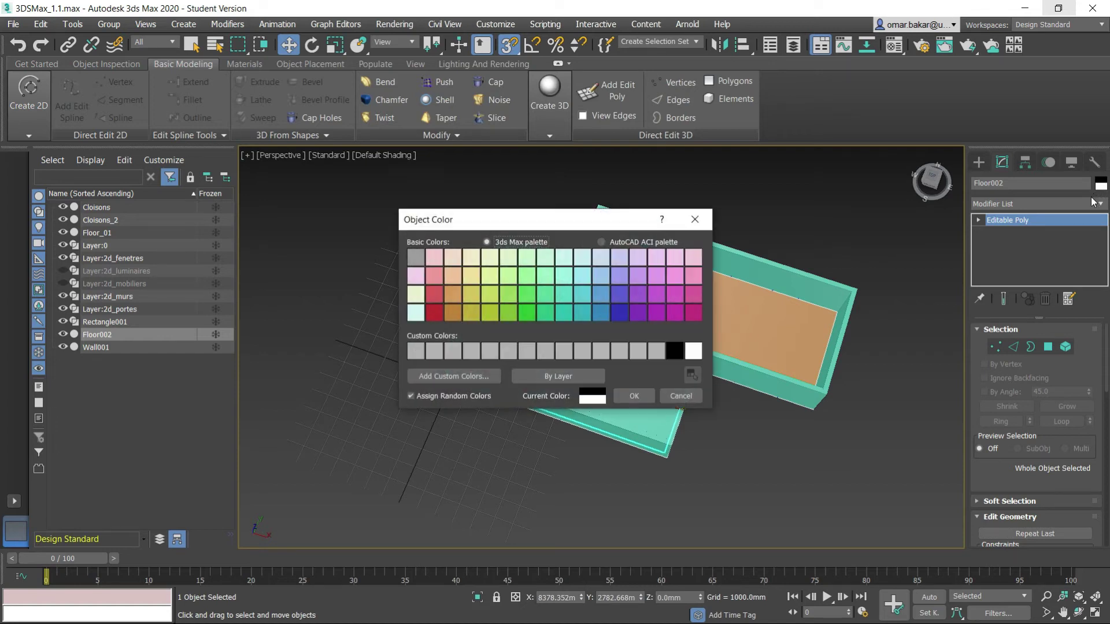
pyautogui.click(456, 297)
pyautogui.click(626, 395)
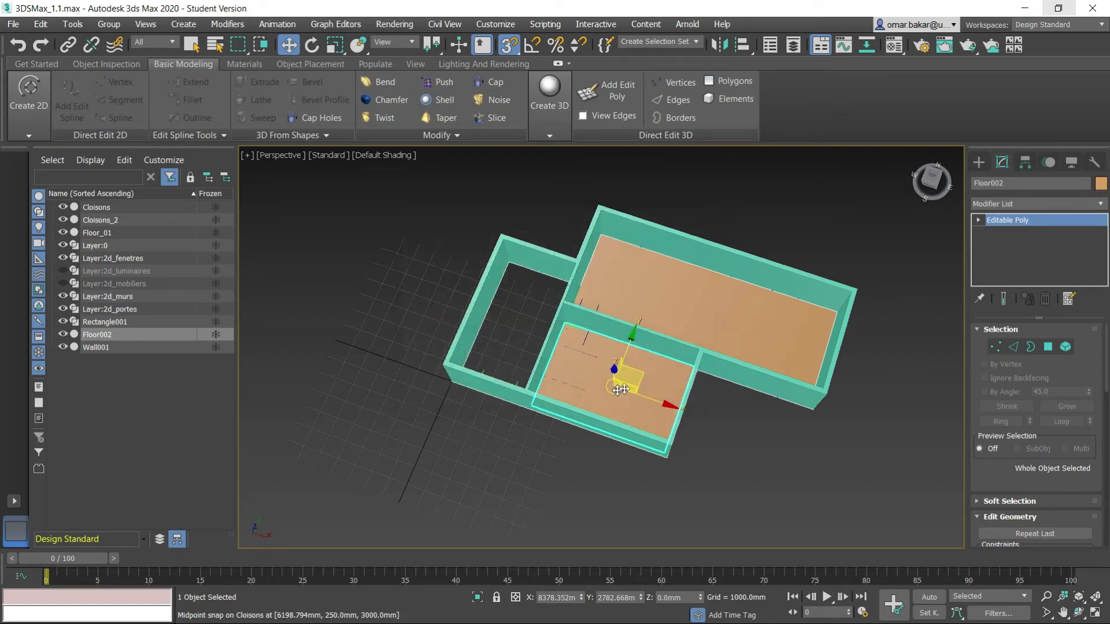
# - Display the Perspective view in wireframe, framed on the remaining room without a floor
pyautogui.scroll(10, 513, 332)
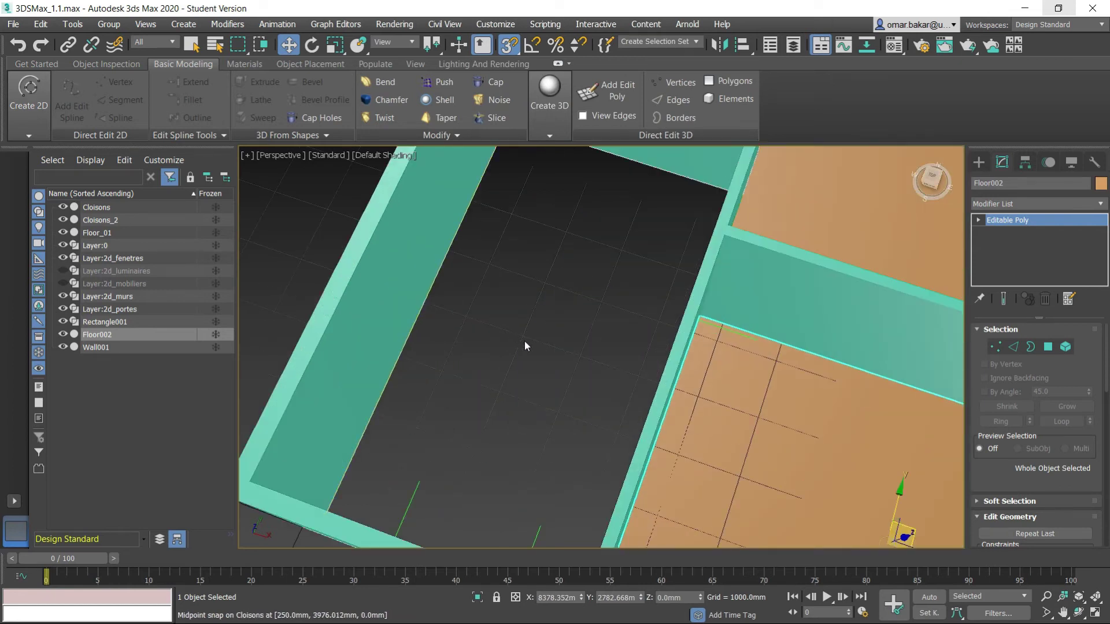
pyautogui.scroll(-5, 525, 341)
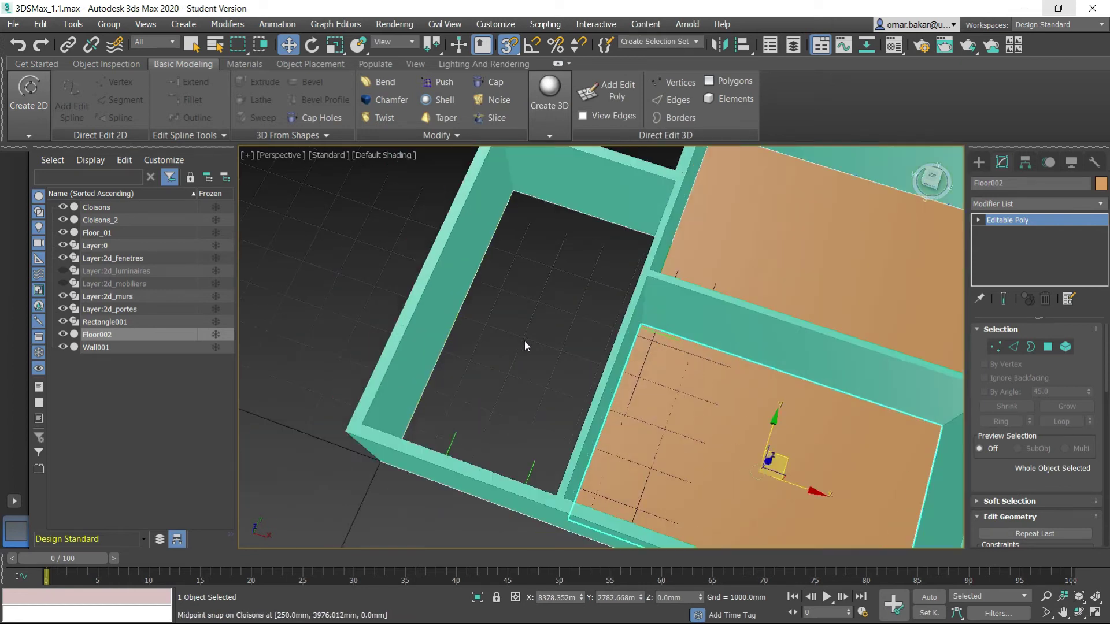
pyautogui.click(373, 155)
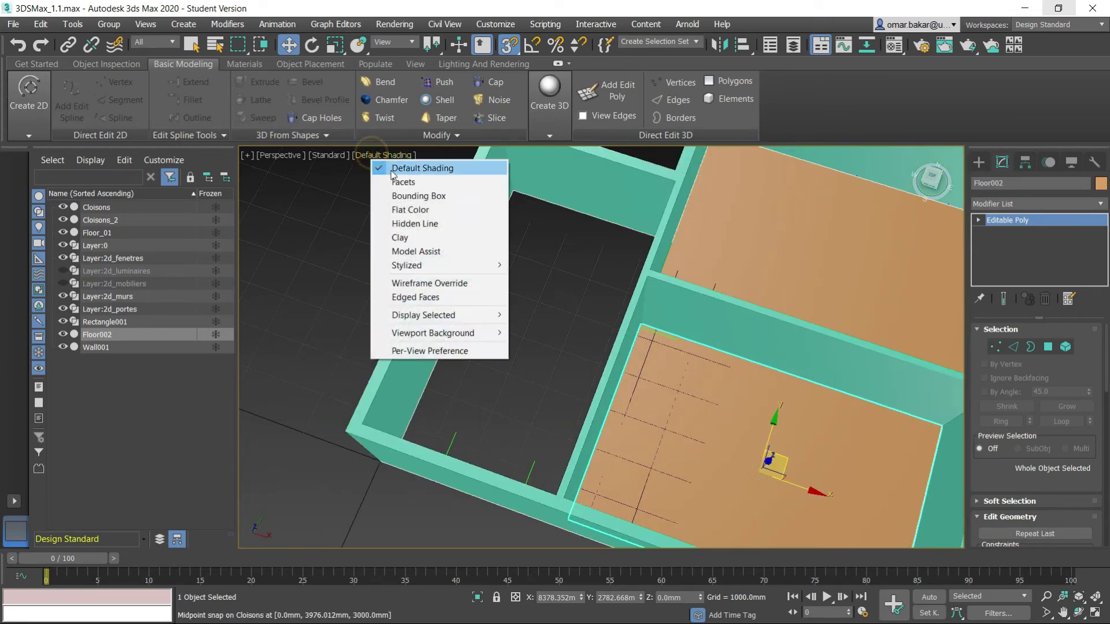
pyautogui.click(421, 283)
pyautogui.moveTo(532, 382); pyautogui.dragTo(544, 377, button='middle')
pyautogui.scroll(-10, 545, 385)
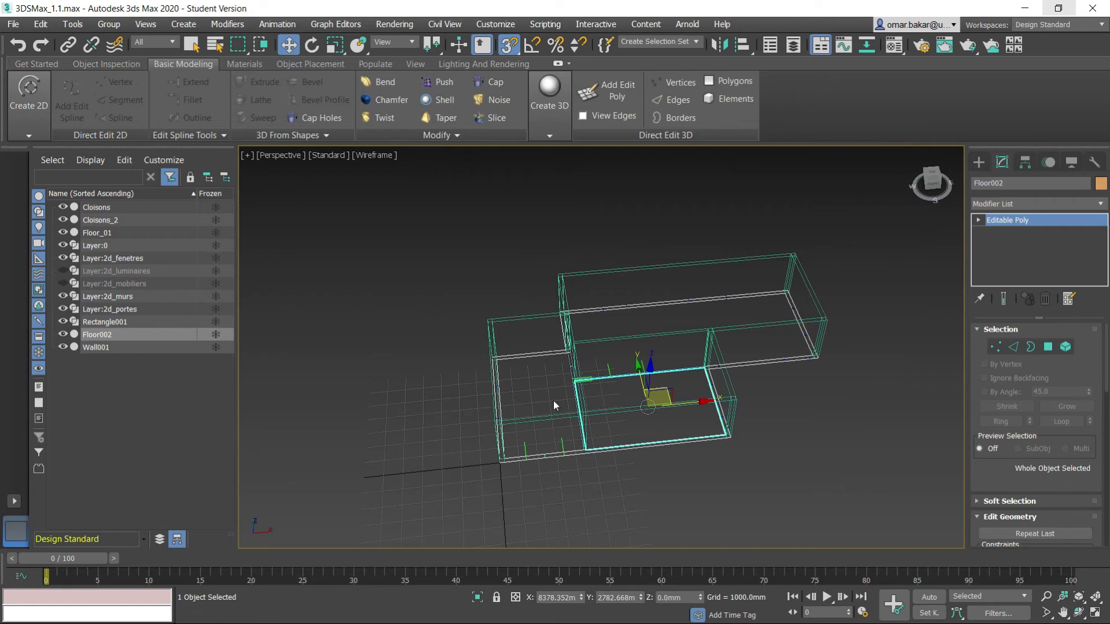
pyautogui.scroll(8, 553, 400)
pyautogui.keyDown('alt'); pyautogui.moveTo(523, 415); pyautogui.dragTo(529, 403, button='middle'); pyautogui.keyUp('alt')
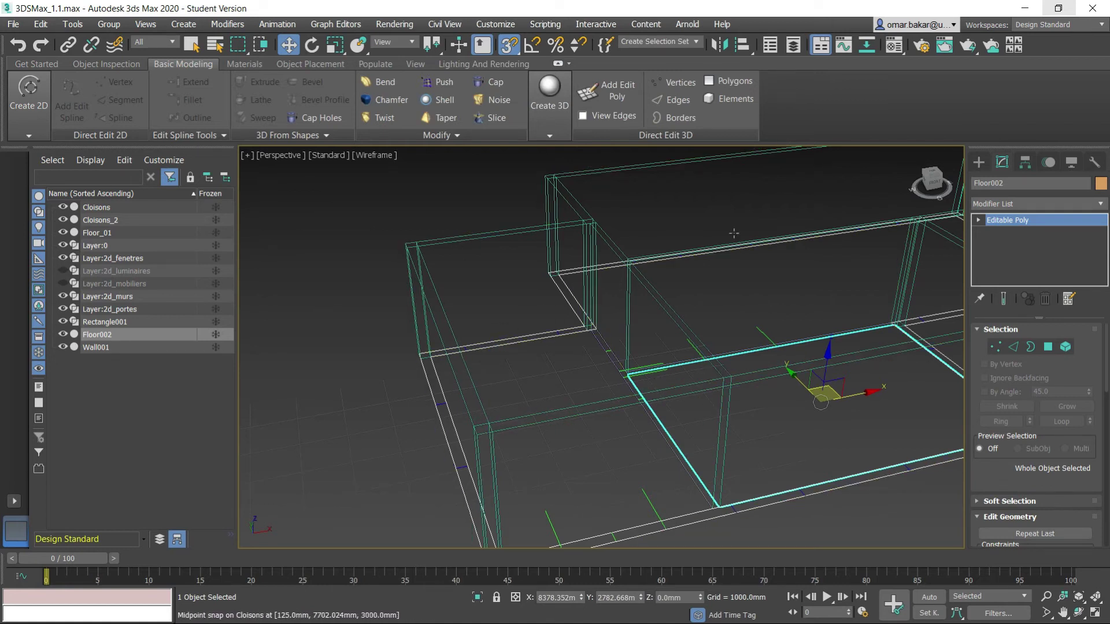
pyautogui.click(34, 135)
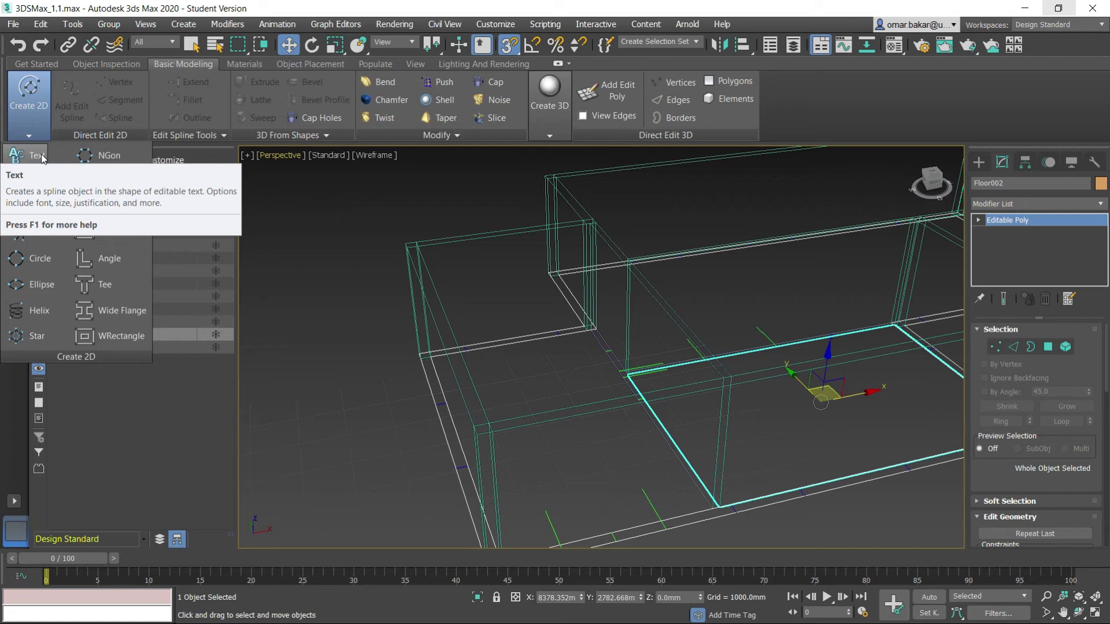
pyautogui.click(558, 13)
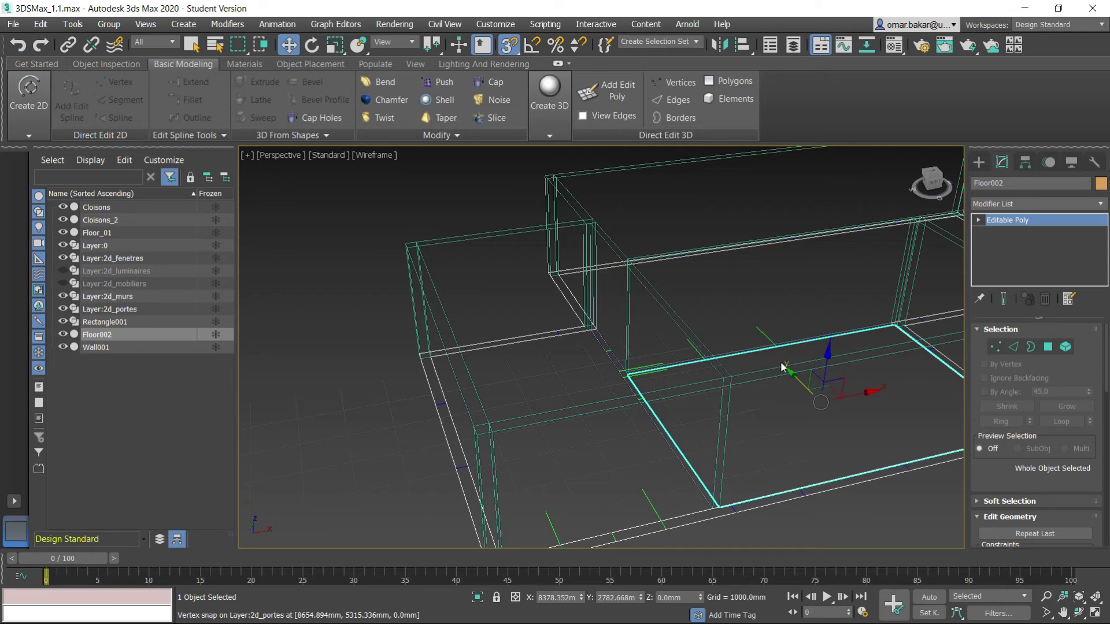
pyautogui.click(13, 93)
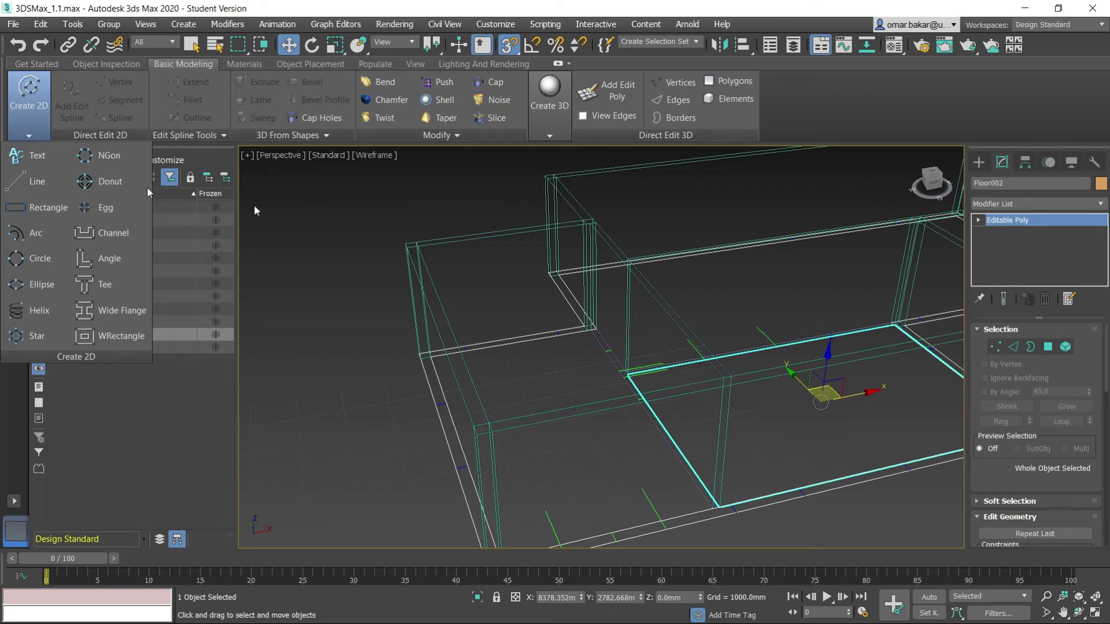
pyautogui.click(776, 5)
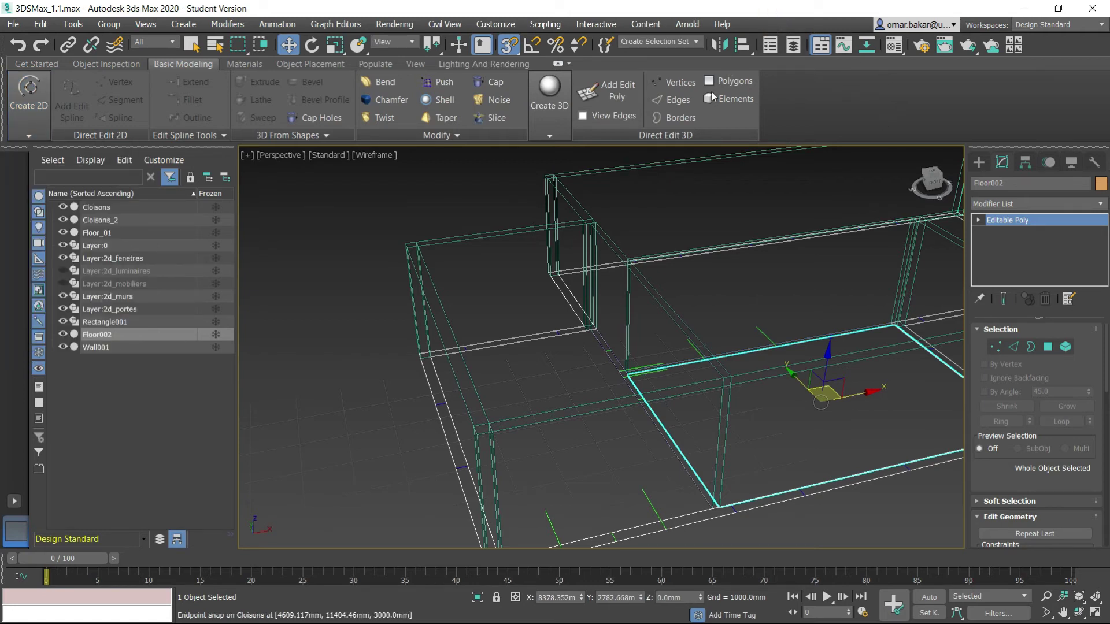
# - Create a plane about 7452 by 4209 mm, snapped between the opposite inner floor corners of the remaining room
pyautogui.click(549, 133)
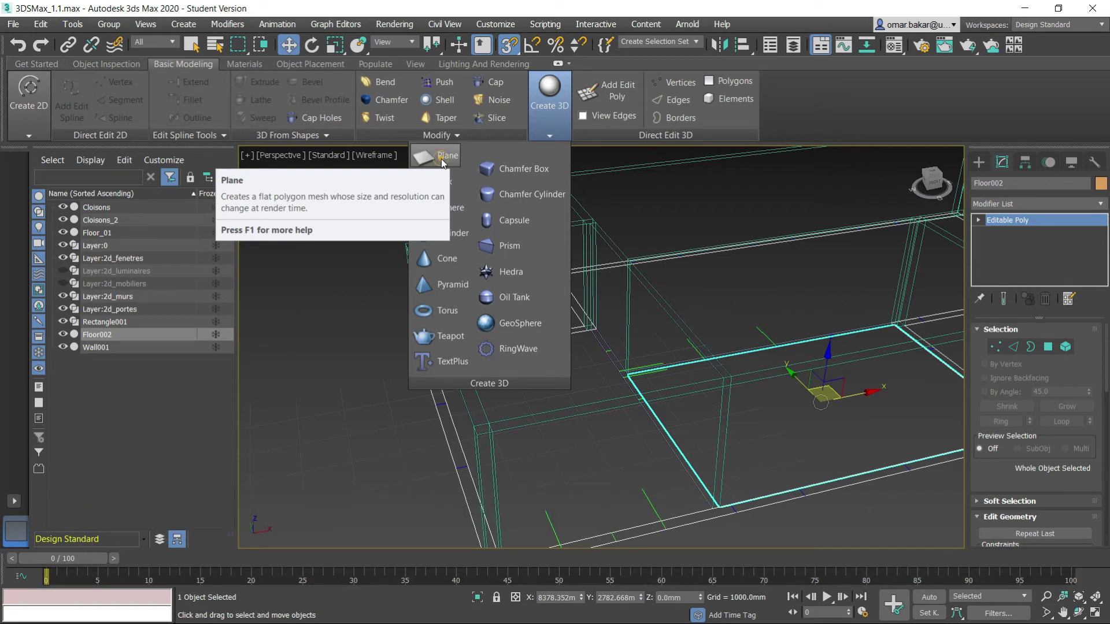
pyautogui.click(443, 162)
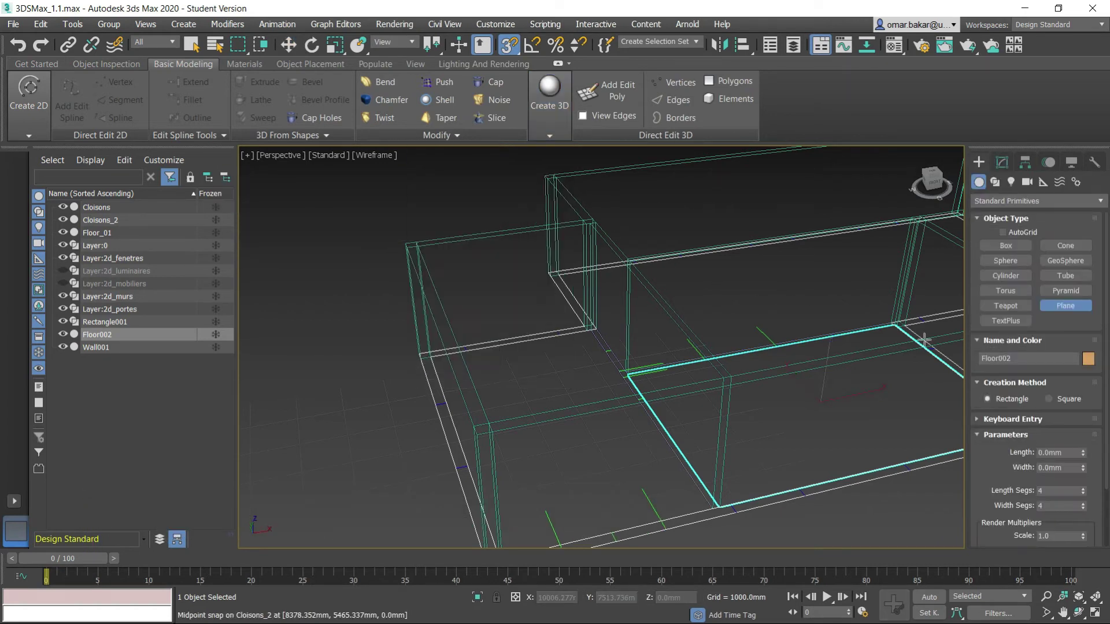
pyautogui.moveTo(439, 356); pyautogui.dragTo(710, 509)
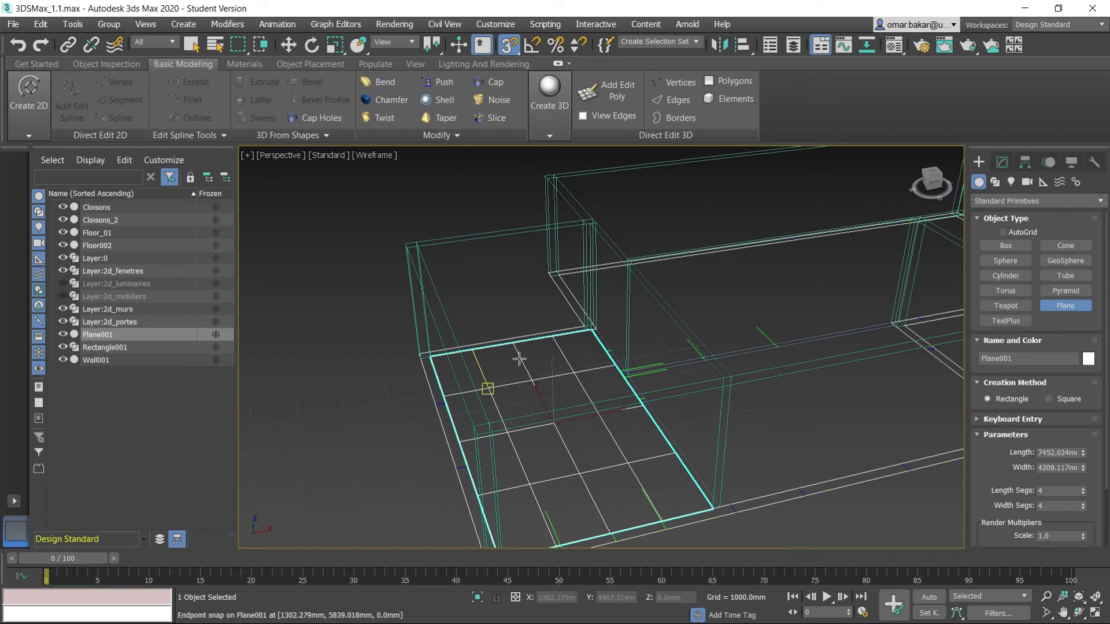
# - Set both the length and width segments of the new plane to 1
pyautogui.doubleClick(1050, 490)
pyautogui.write('1')
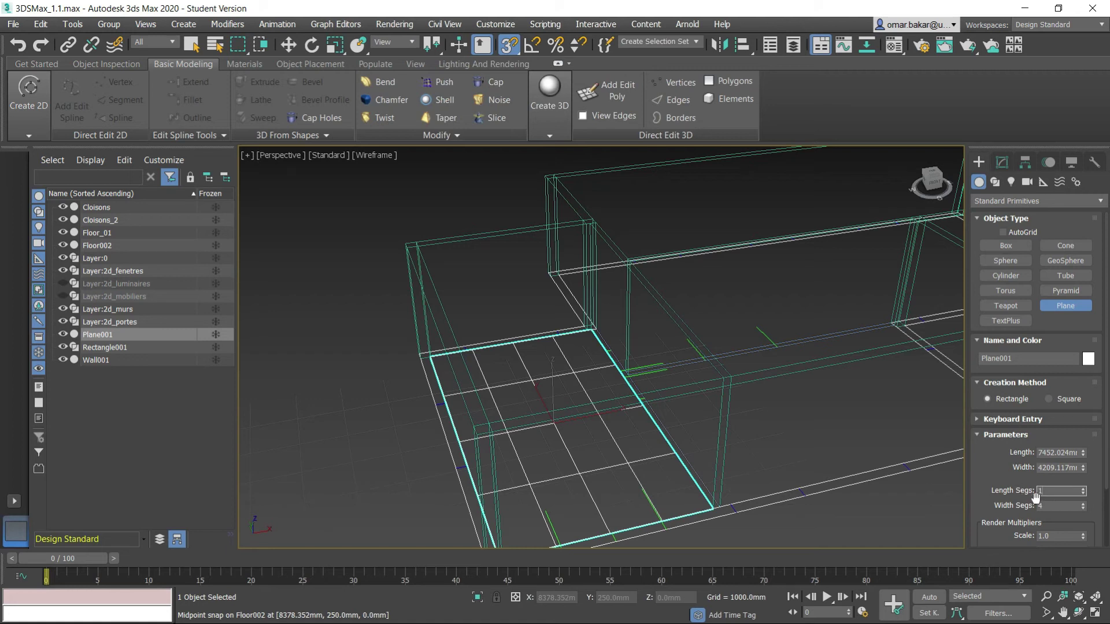
pyautogui.doubleClick(1054, 507)
pyautogui.write('1')
pyautogui.click(1051, 491)
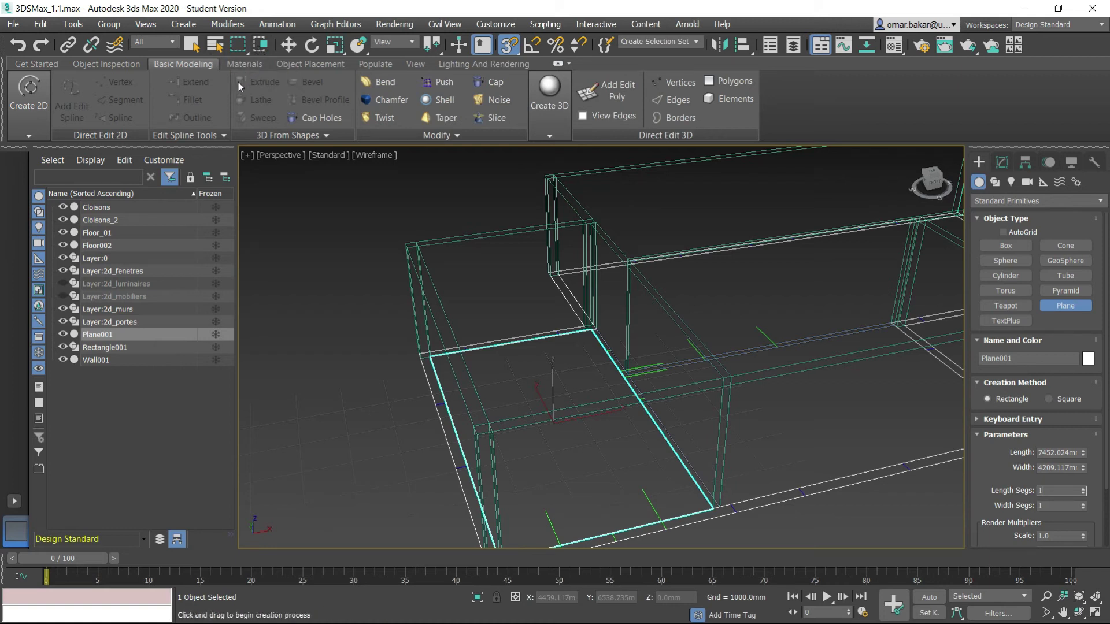
# - Return the Perspective view to default shading with all three room floors in view
pyautogui.click(374, 155)
pyautogui.click(393, 168)
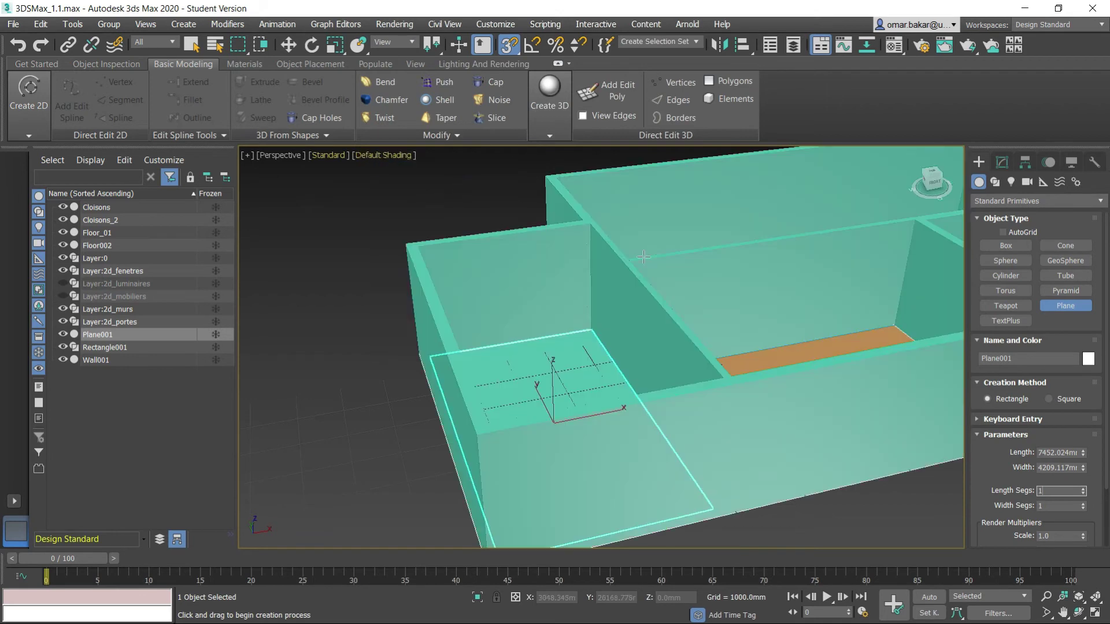
pyautogui.keyDown('alt'); pyautogui.moveTo(650, 302); pyautogui.dragTo(584, 344, button='middle'); pyautogui.keyUp('alt')
pyautogui.scroll(-5, 635, 367)
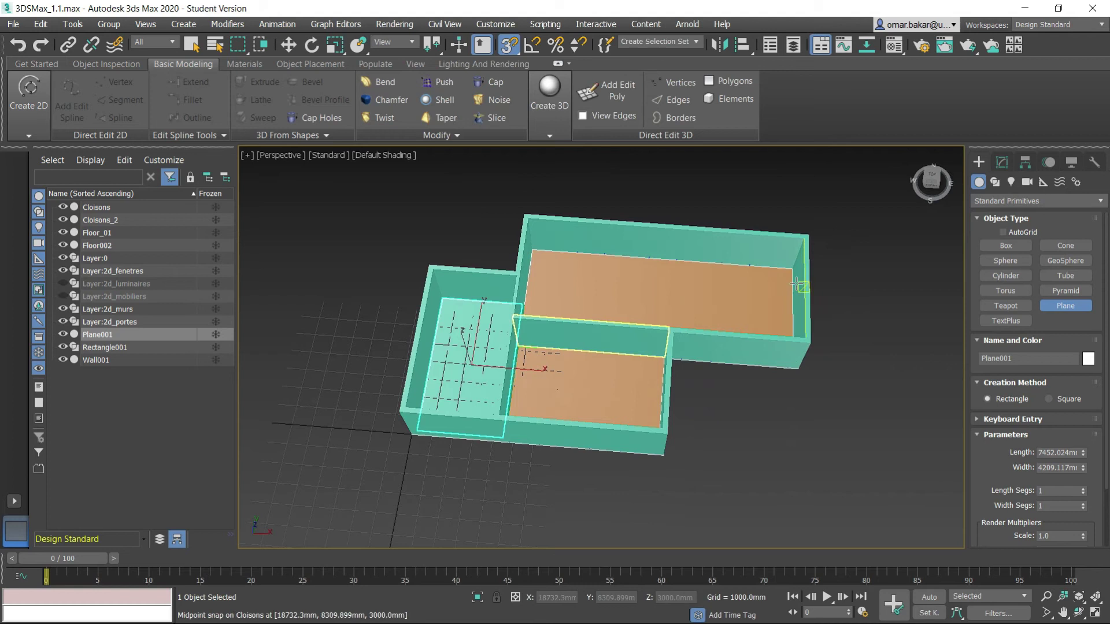
pyautogui.click(1004, 164)
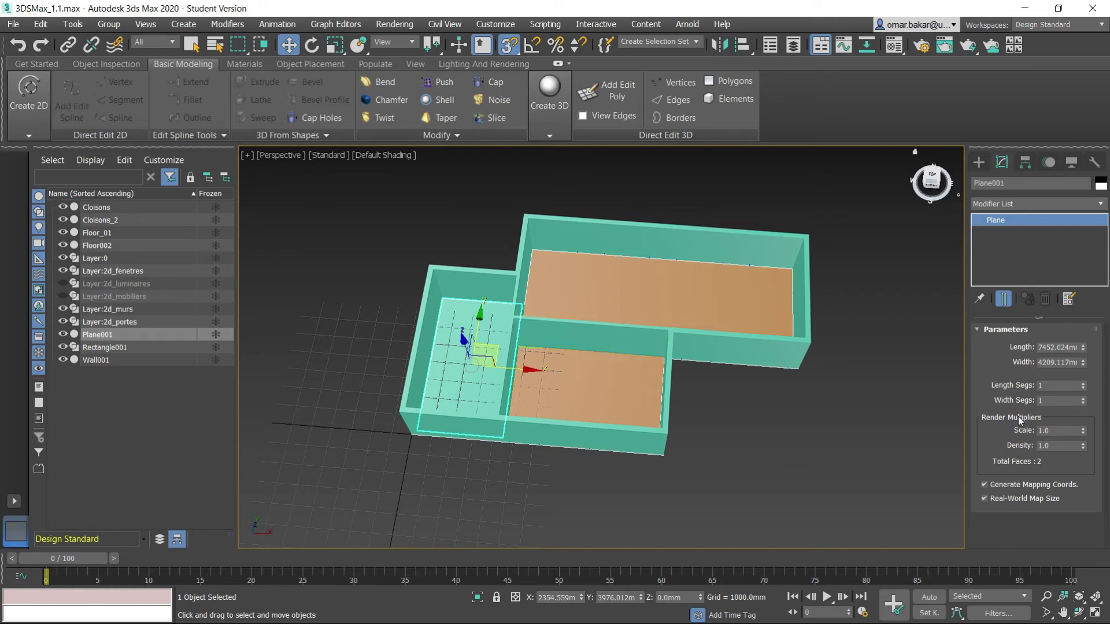
pyautogui.rightClick(1000, 227)
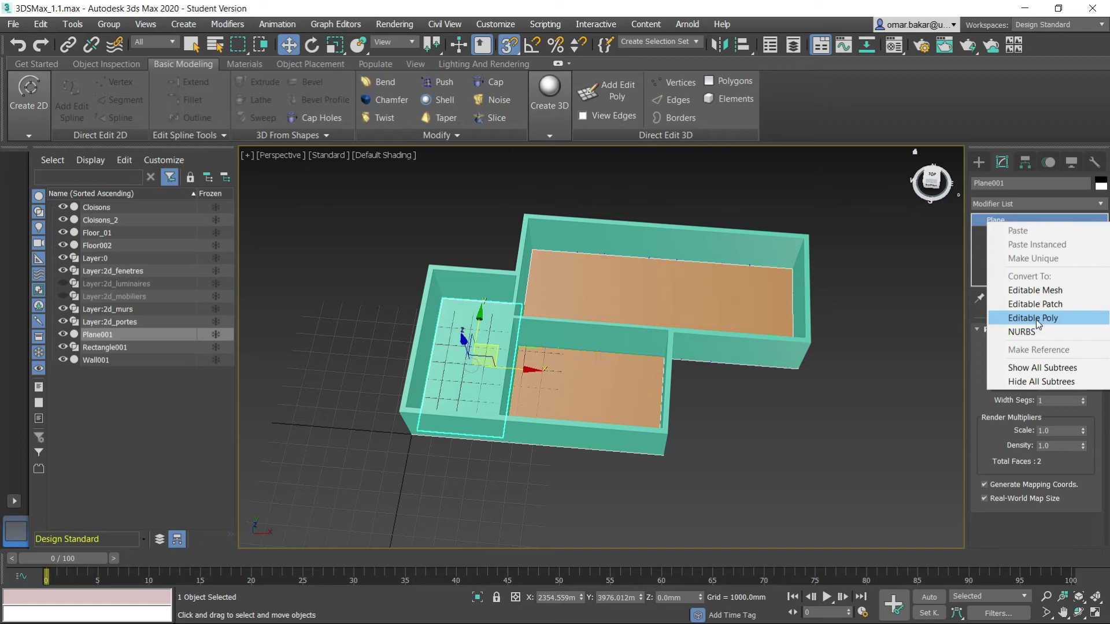
pyautogui.click(926, 113)
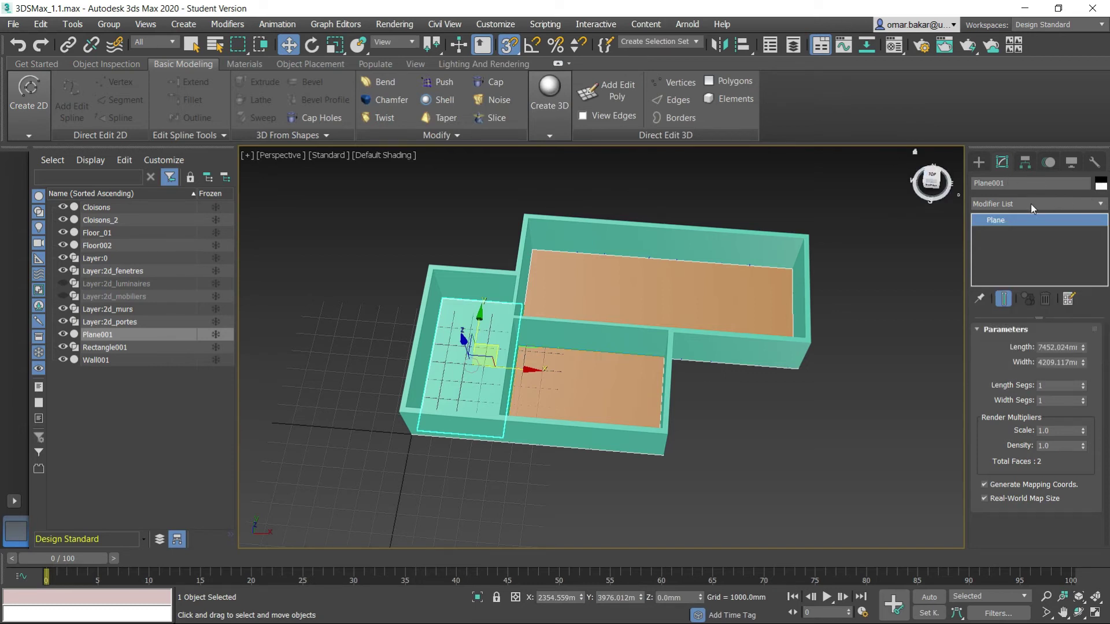
# - Rename the new plane as Floor_003
pyautogui.click(1010, 183)
pyautogui.doubleClick(1008, 183)
pyautogui.write('Floor_00')
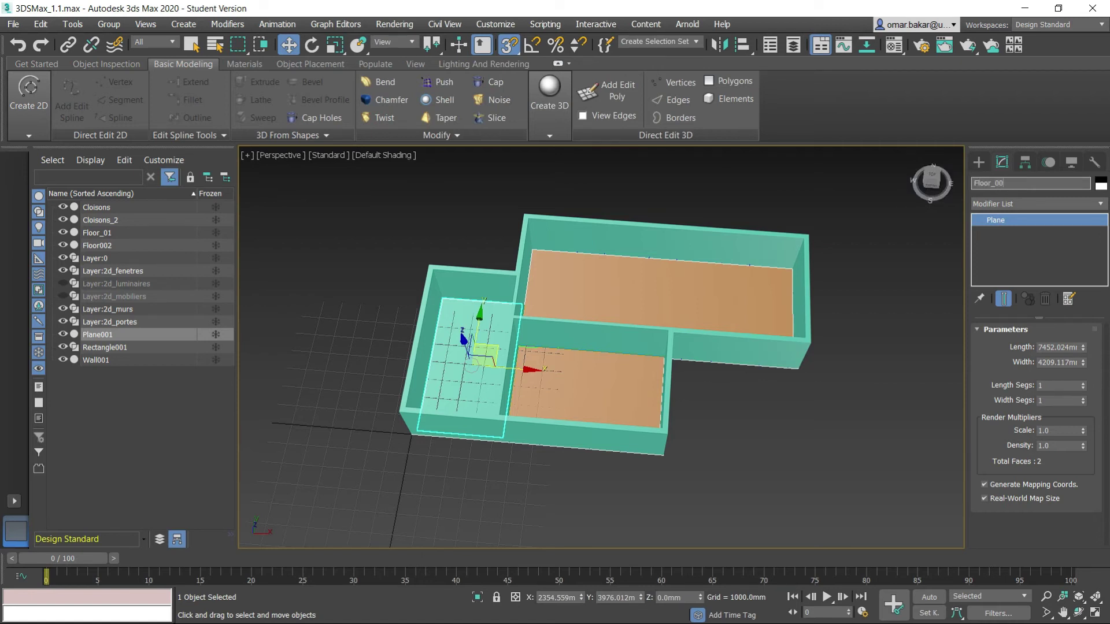
pyautogui.write('3')
pyautogui.press('Return')
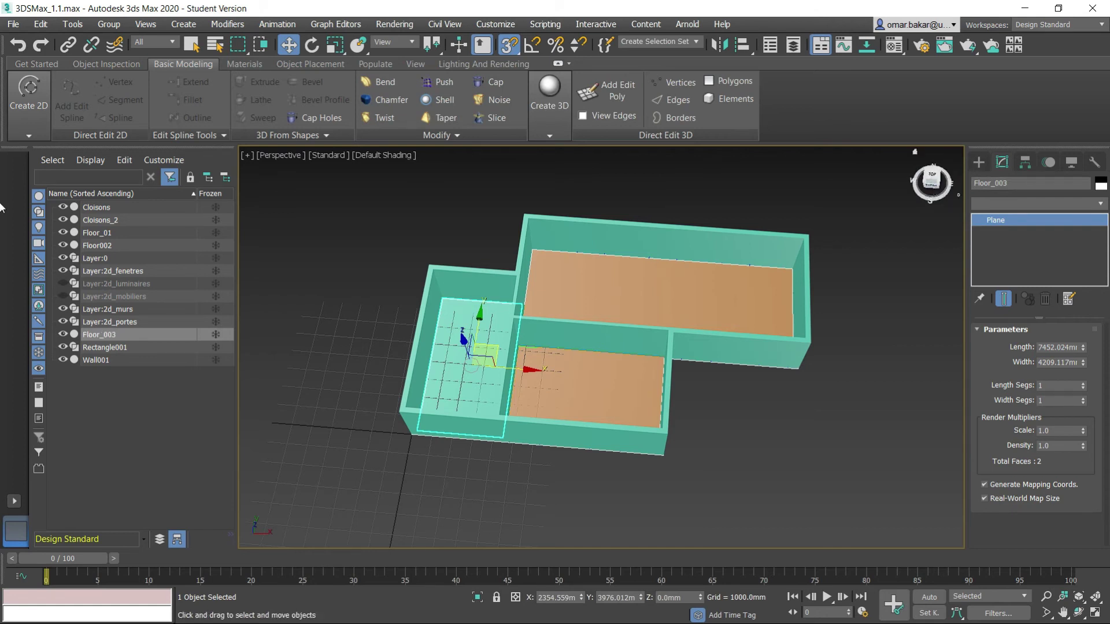
# - Set the object colour of Floor_003 to the same orange as the other room floors
pyautogui.click(1101, 186)
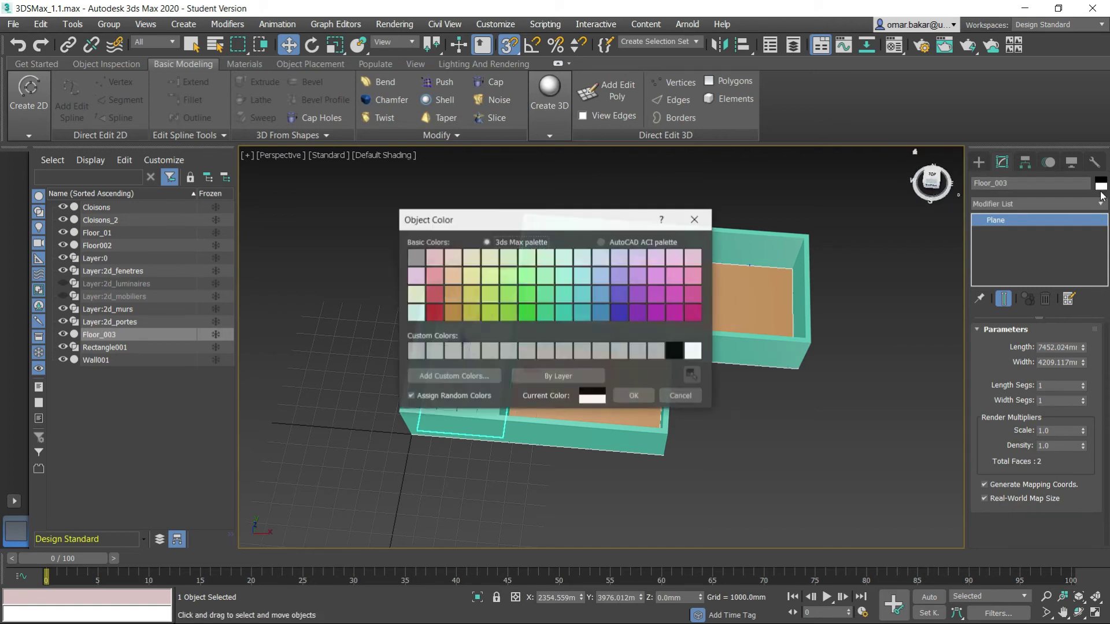
pyautogui.click(453, 296)
pyautogui.click(630, 394)
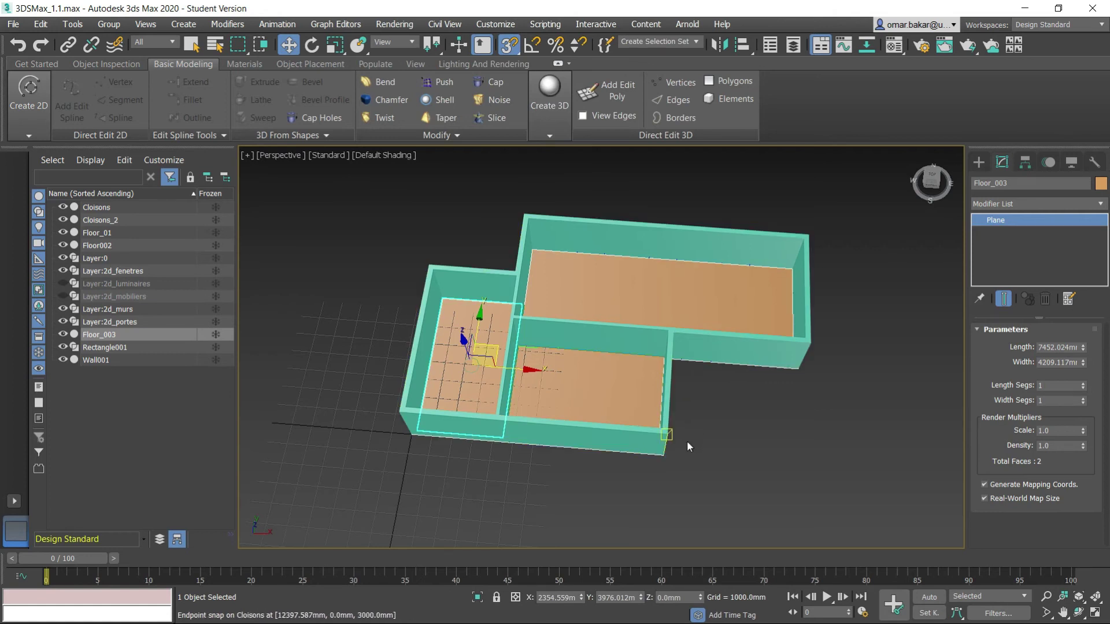
pyautogui.keyDown('alt'); pyautogui.moveTo(532, 470); pyautogui.dragTo(615, 457, button='middle'); pyautogui.keyUp('alt')
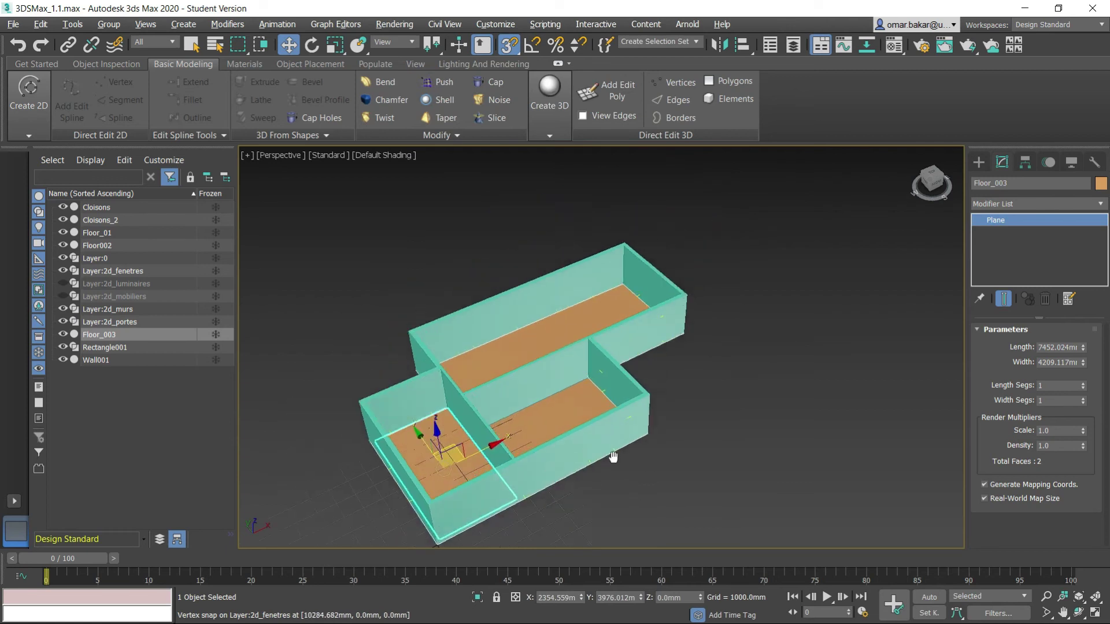
pyautogui.scroll(3, 466, 421)
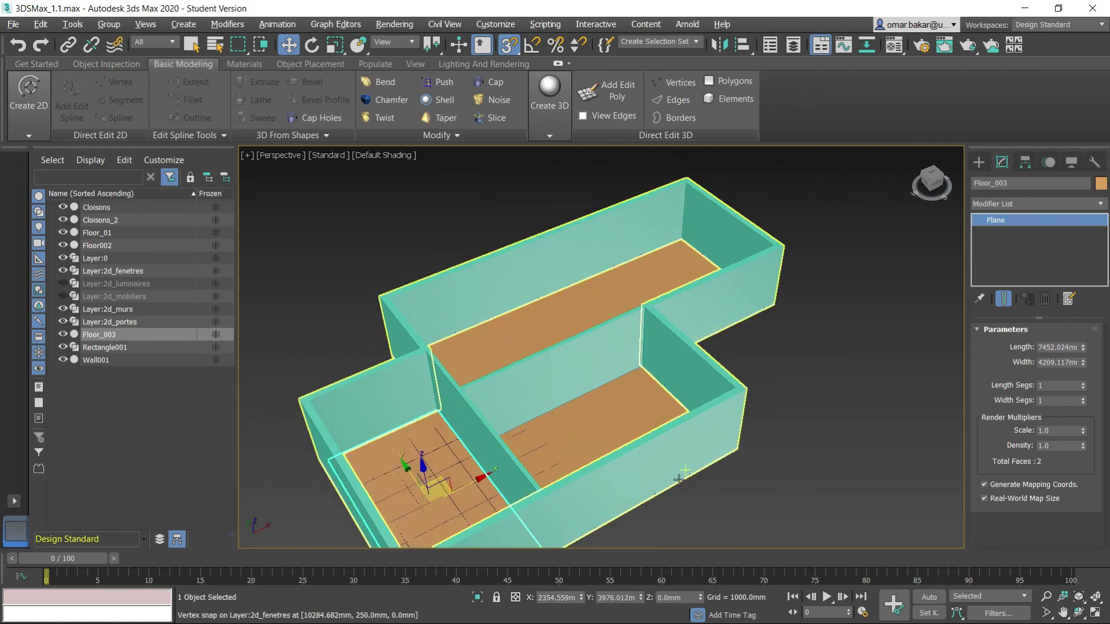
pyautogui.keyDown('alt'); pyautogui.moveTo(682, 471); pyautogui.dragTo(649, 493, button='middle'); pyautogui.keyUp('alt')
pyautogui.moveTo(580, 381); pyautogui.dragTo(592, 309, button='middle')
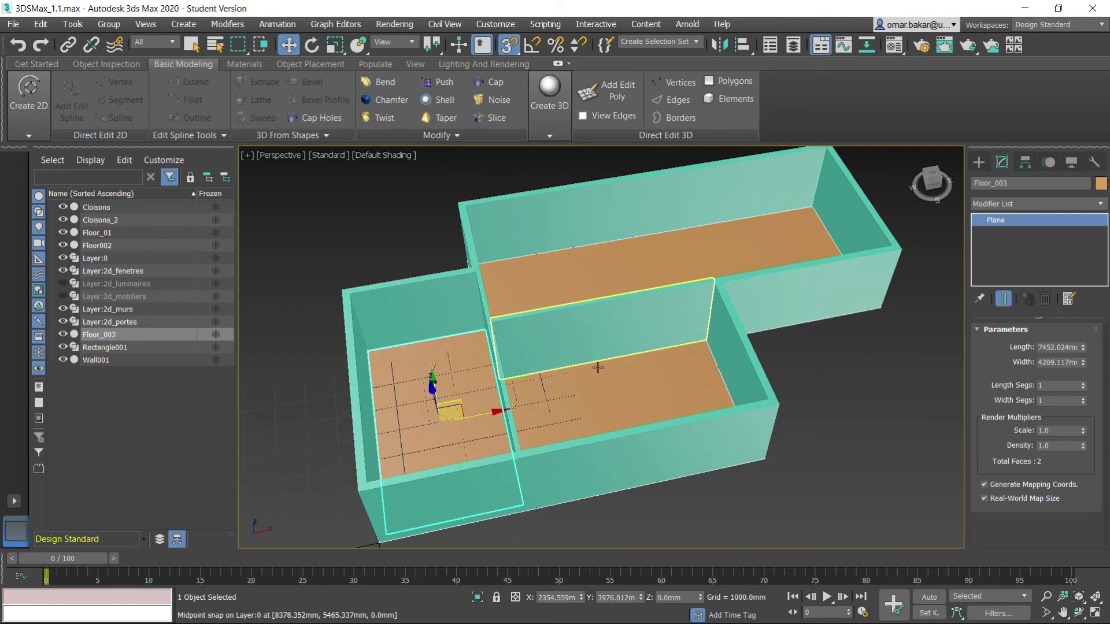
pyautogui.keyDown('alt'); pyautogui.moveTo(728, 439); pyautogui.dragTo(669, 419, button='middle'); pyautogui.keyUp('alt')
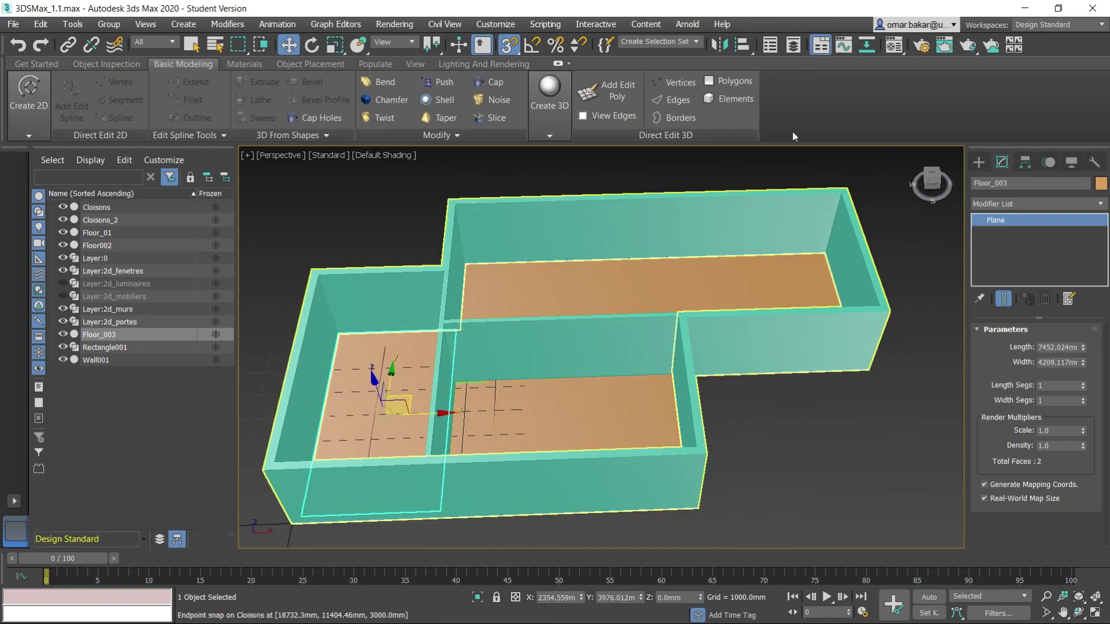
# - Display the Layers toolbar and look through the existing layers
pyautogui.rightClick(766, 22)
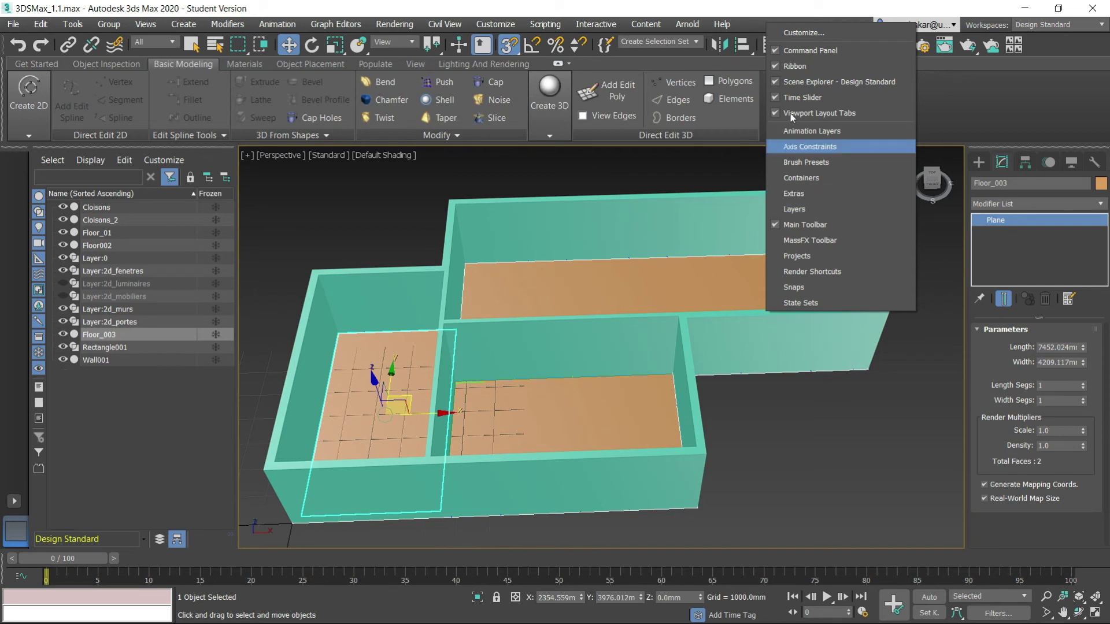
pyautogui.click(799, 209)
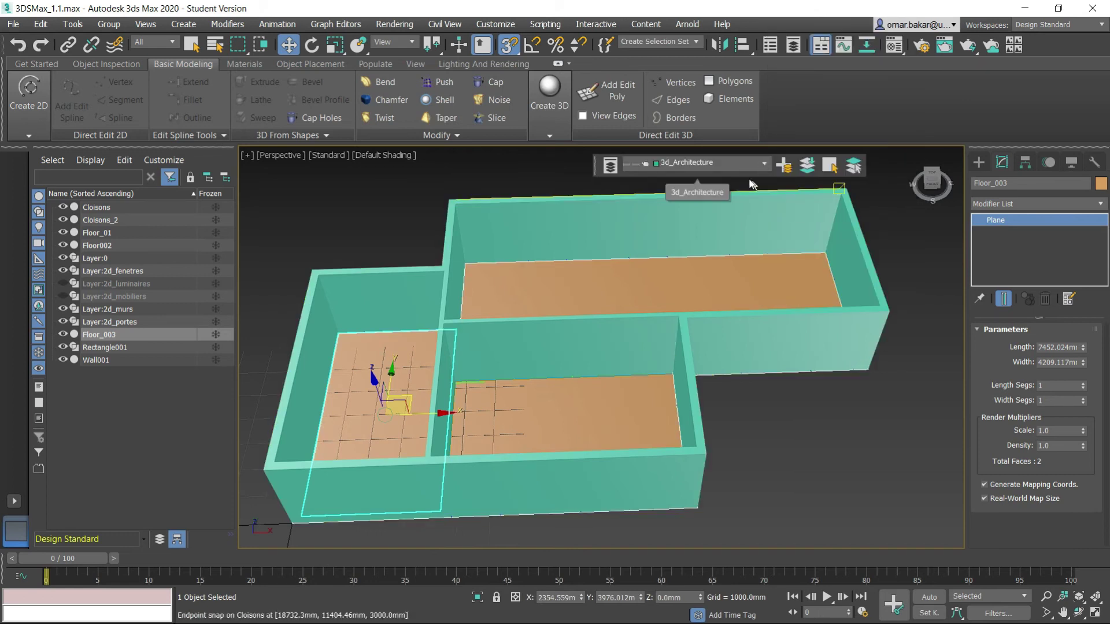
pyautogui.click(764, 165)
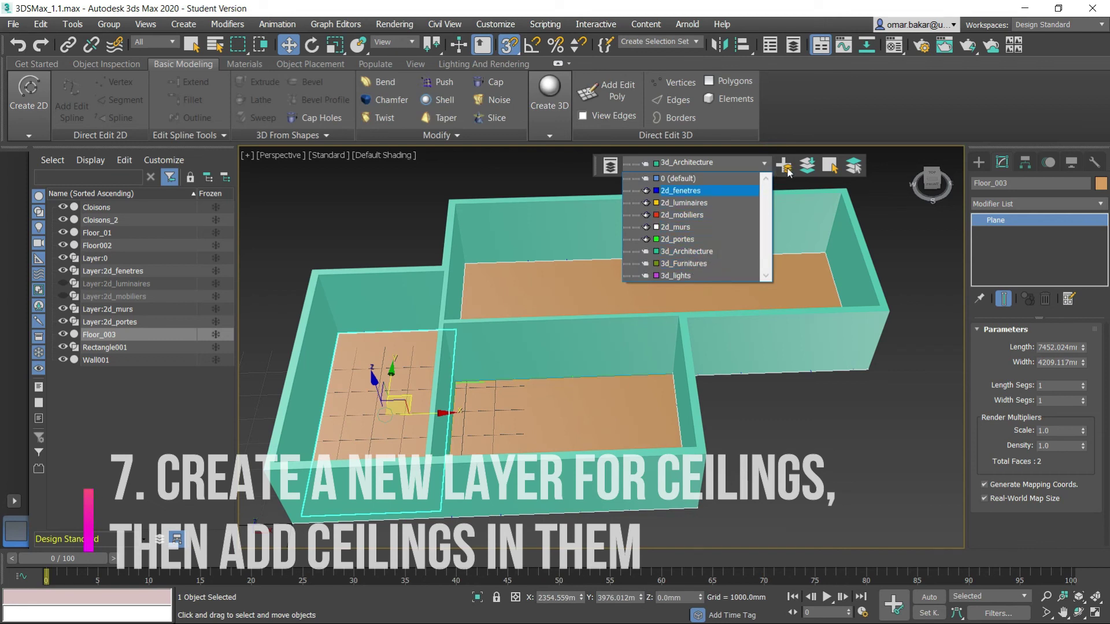
pyautogui.click(787, 168)
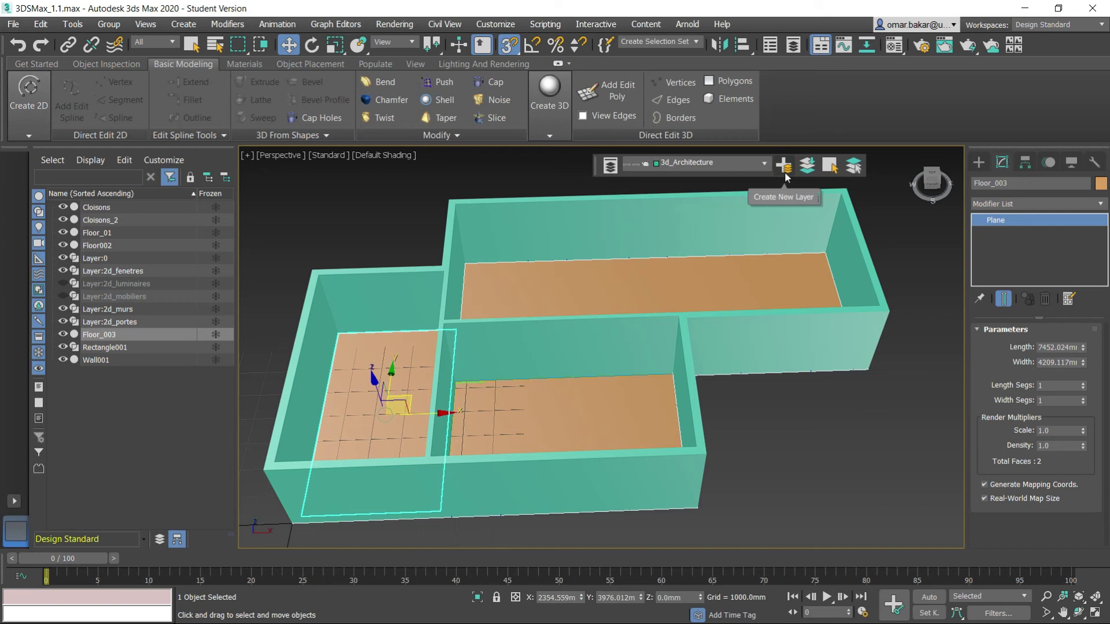
# - Clear the object selection and create a new empty layer as the current layer
pyautogui.press('q')
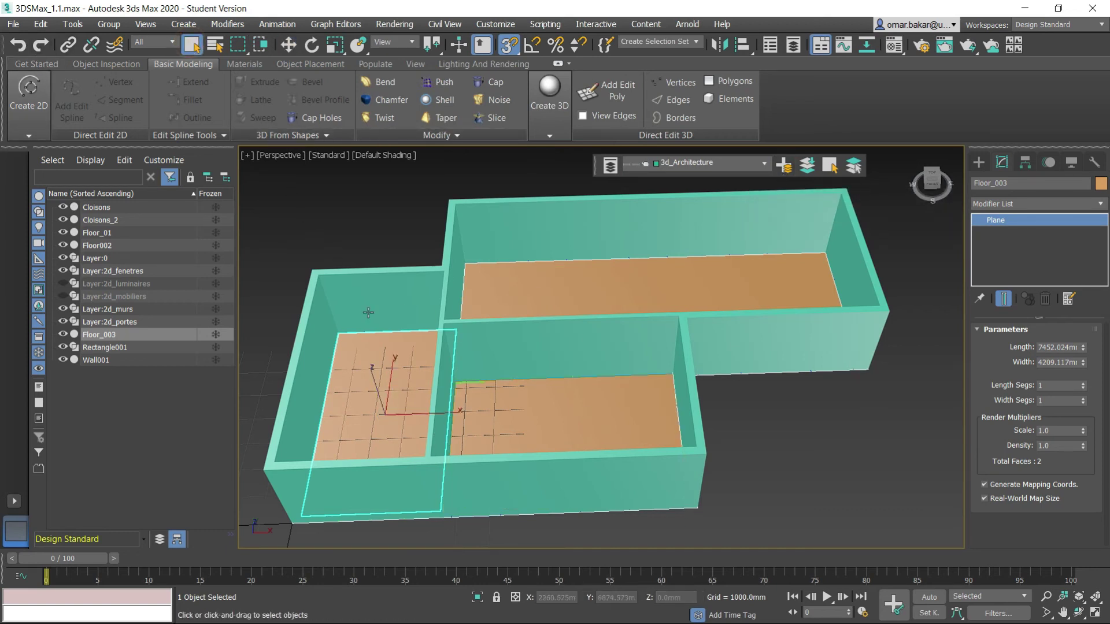
pyautogui.click(354, 218)
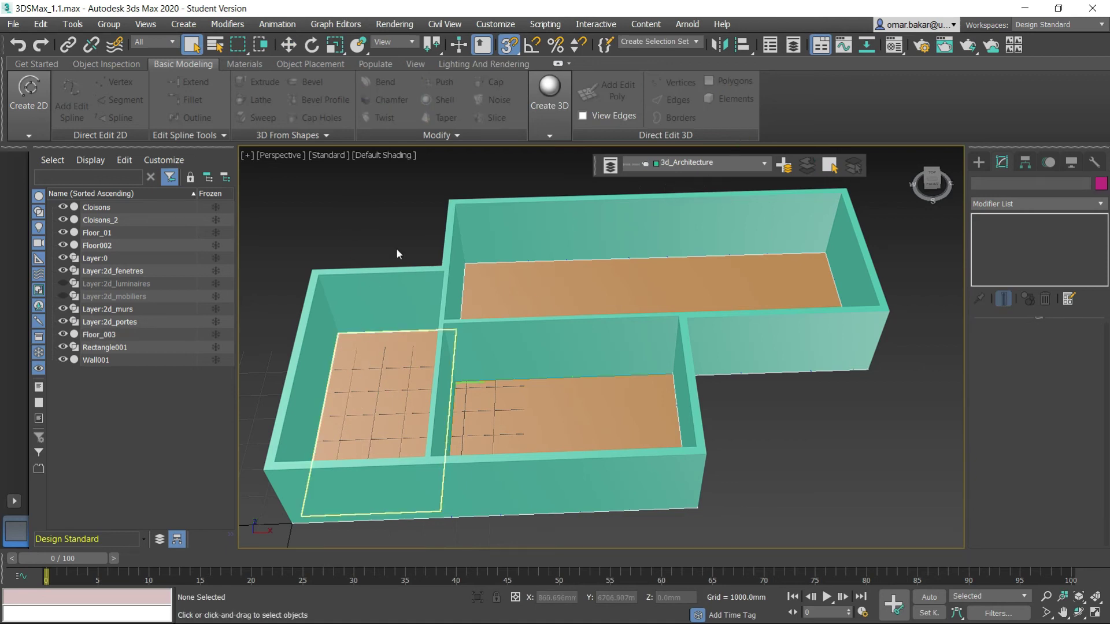
pyautogui.click(784, 166)
pyautogui.click(703, 164)
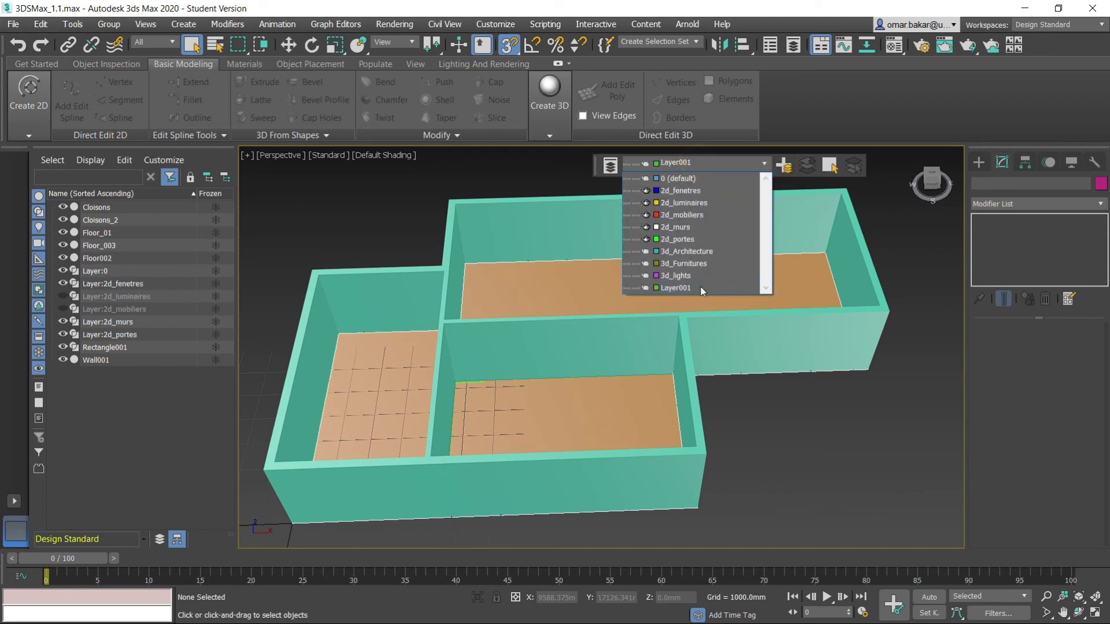
pyautogui.click(683, 288)
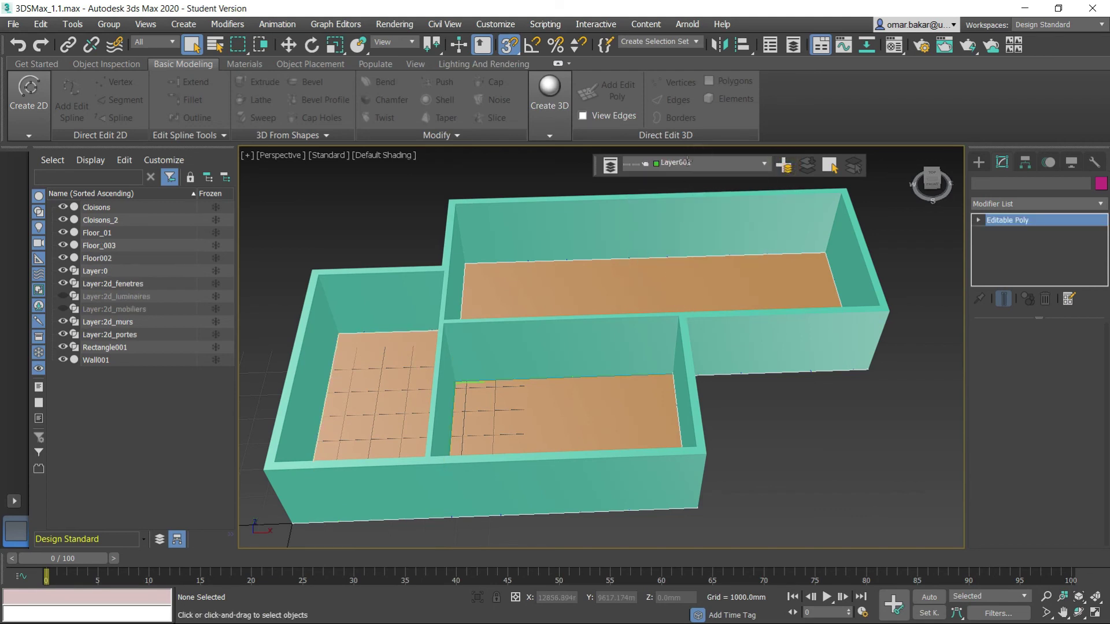
# - Rename the newly created layer as 3d_Ceilings in the Layer Explorer
pyautogui.click(610, 167)
pyautogui.click(610, 167)
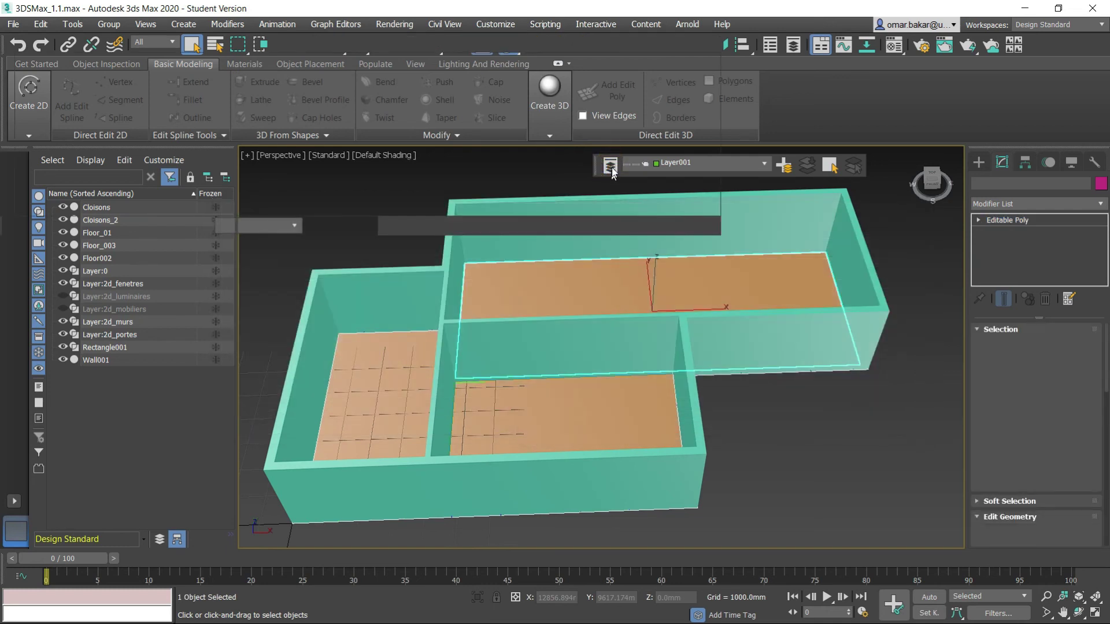
pyautogui.click(611, 167)
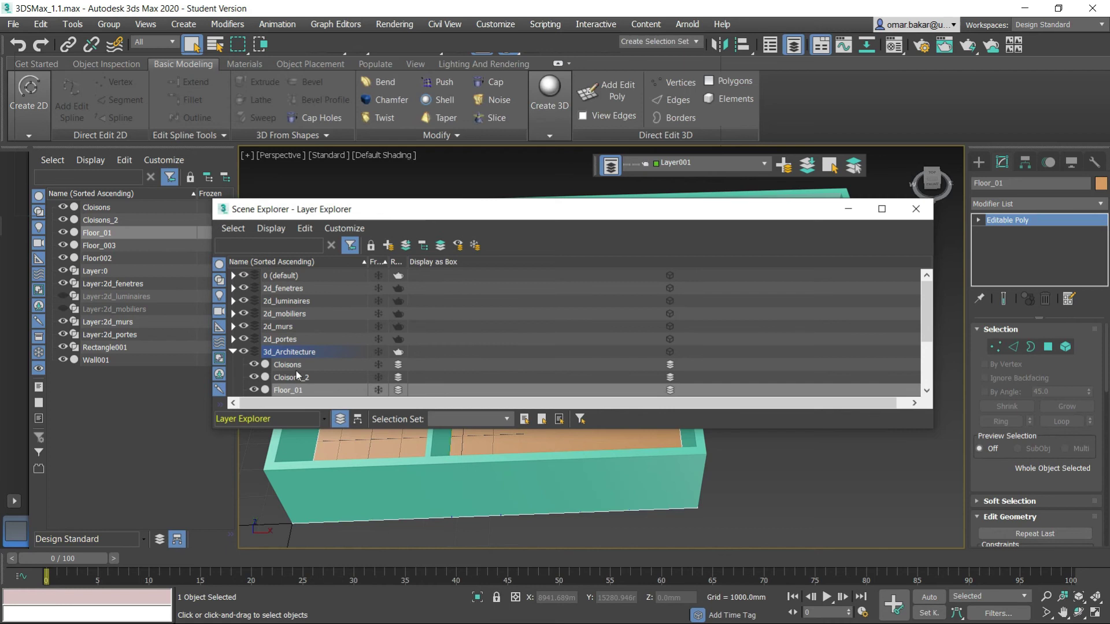
pyautogui.scroll(-2, 305, 354)
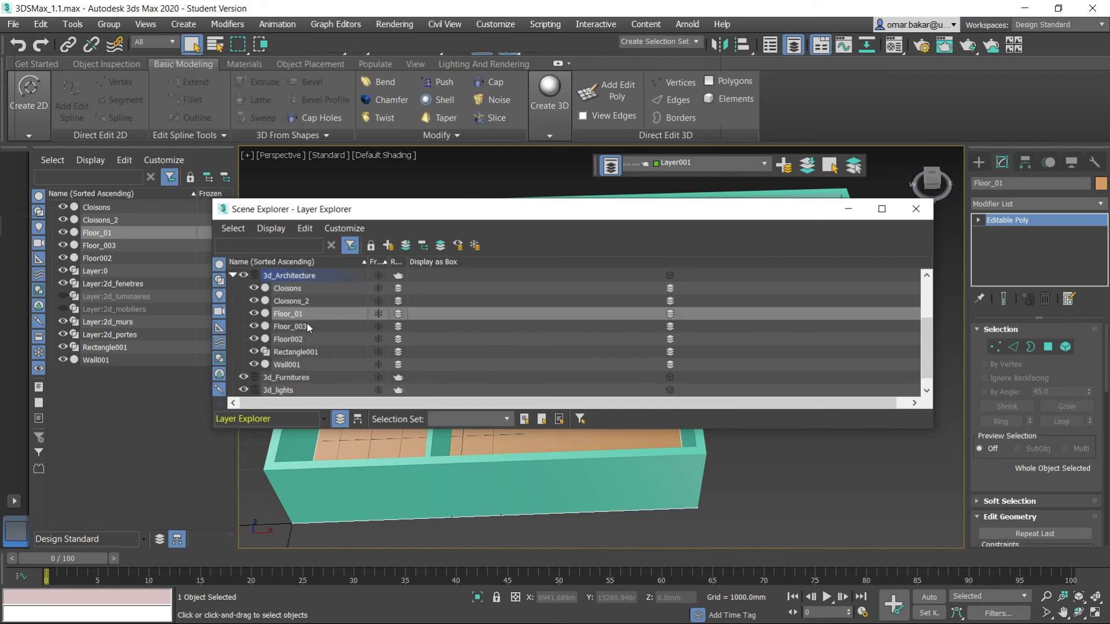
pyautogui.scroll(-1, 306, 327)
pyautogui.click(284, 392)
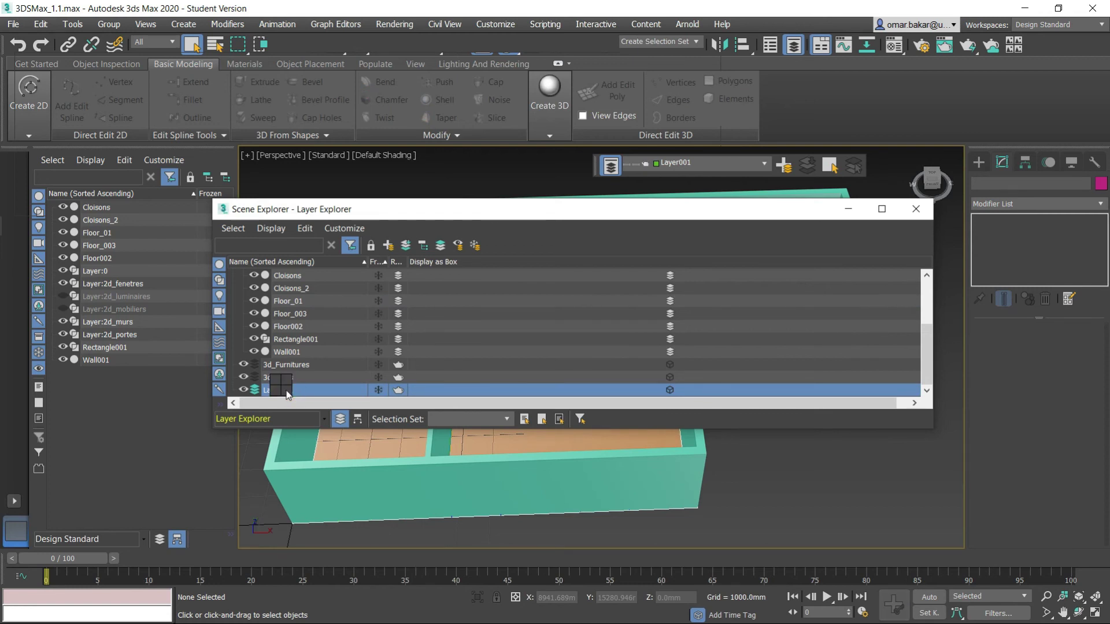
pyautogui.rightClick(281, 385)
pyautogui.click(324, 455)
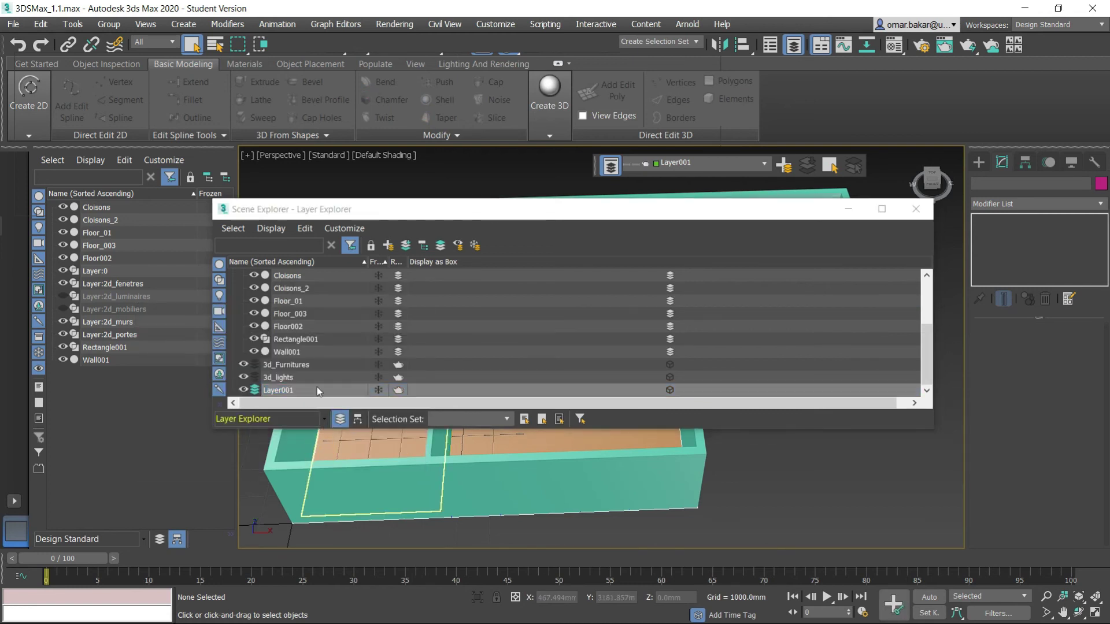
pyautogui.press('d')
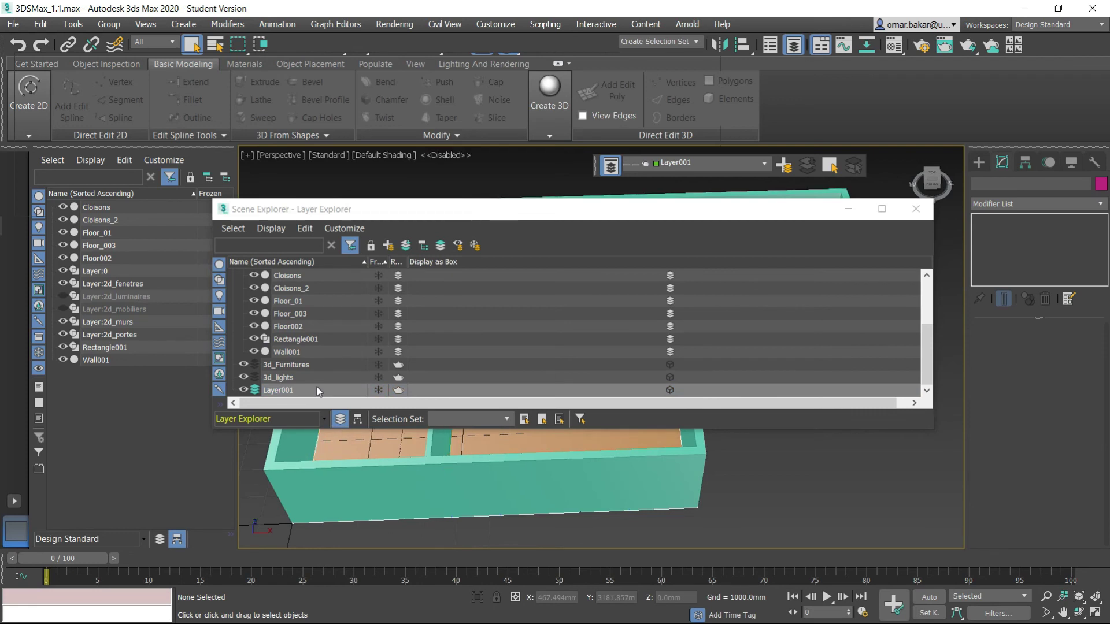
pyautogui.click(306, 391)
pyautogui.write('3d_Ceiling')
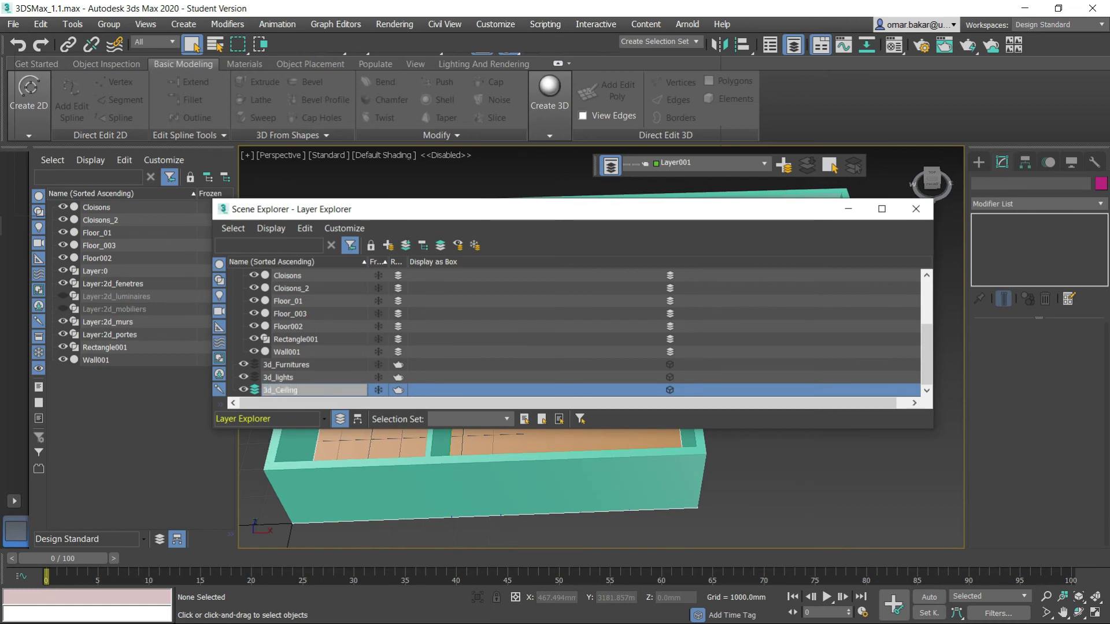
pyautogui.write('s')
pyautogui.press('Return')
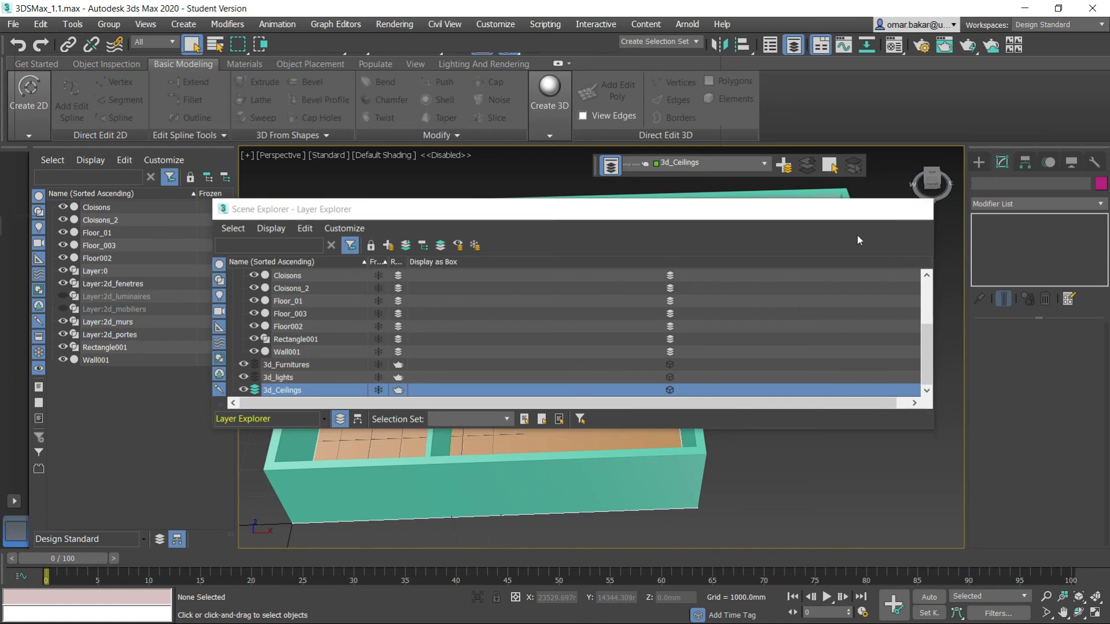
pyautogui.click(919, 211)
# - Create a single-segment ceiling plane about 5689 by 14123 mm, snapped between the opposite upper inner wall corners of the largest room
pyautogui.click(981, 162)
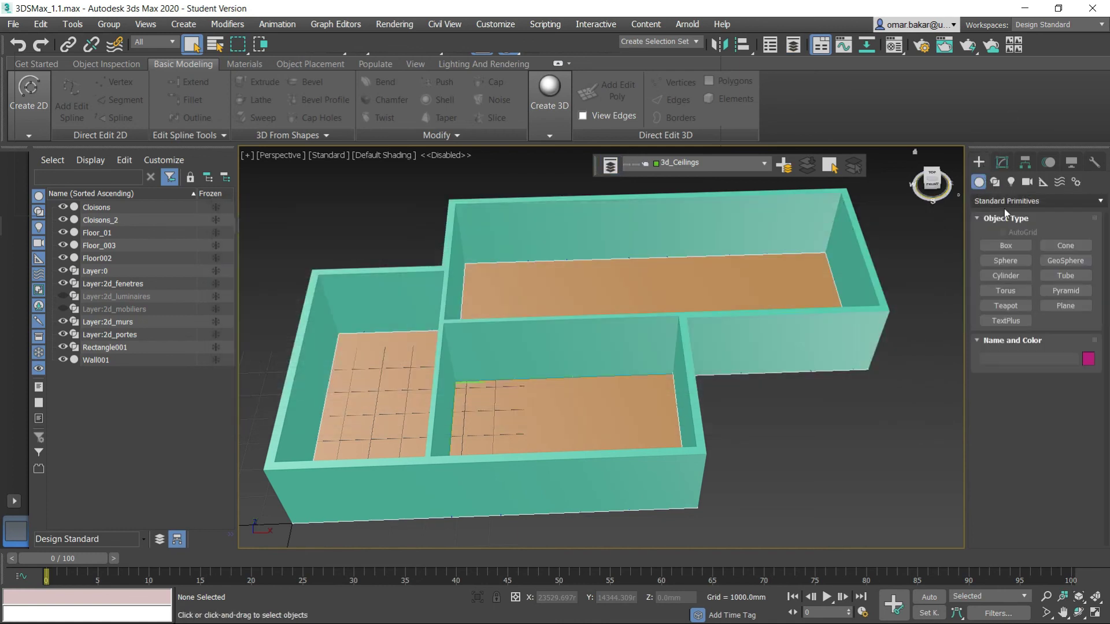
pyautogui.click(1067, 309)
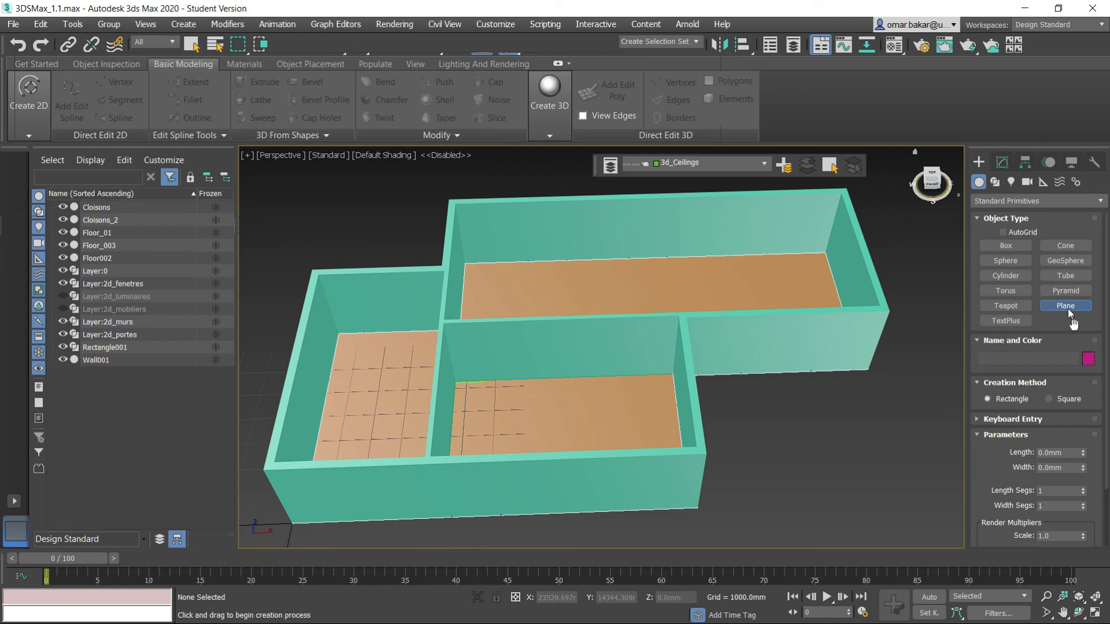
pyautogui.click(1043, 492)
pyautogui.click(1046, 507)
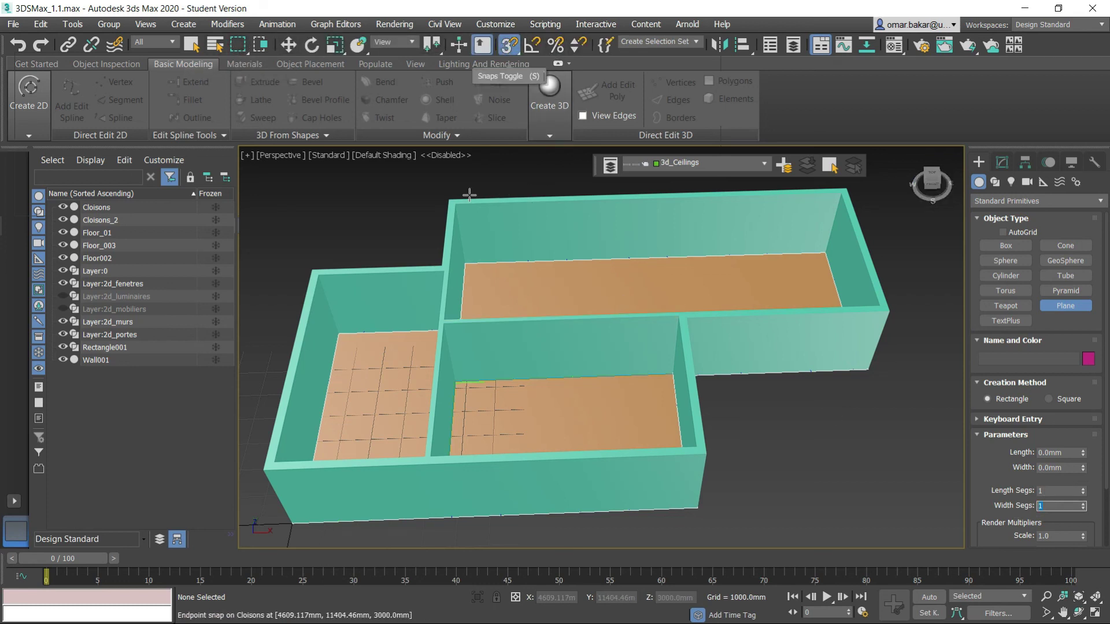
pyautogui.moveTo(470, 195); pyautogui.dragTo(878, 302)
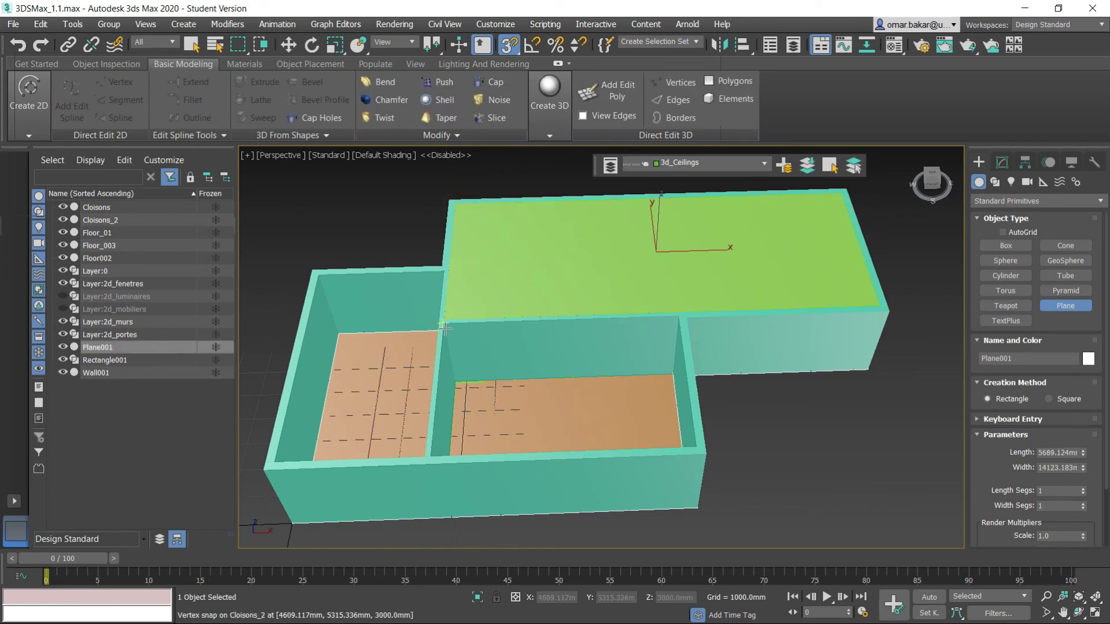
# - Create ceiling planes of about 5065 by 7538 mm and 7452 by 4209 mm over the two remaining rooms, snapped to their upper inner corners
pyautogui.moveTo(444, 323); pyautogui.dragTo(692, 445)
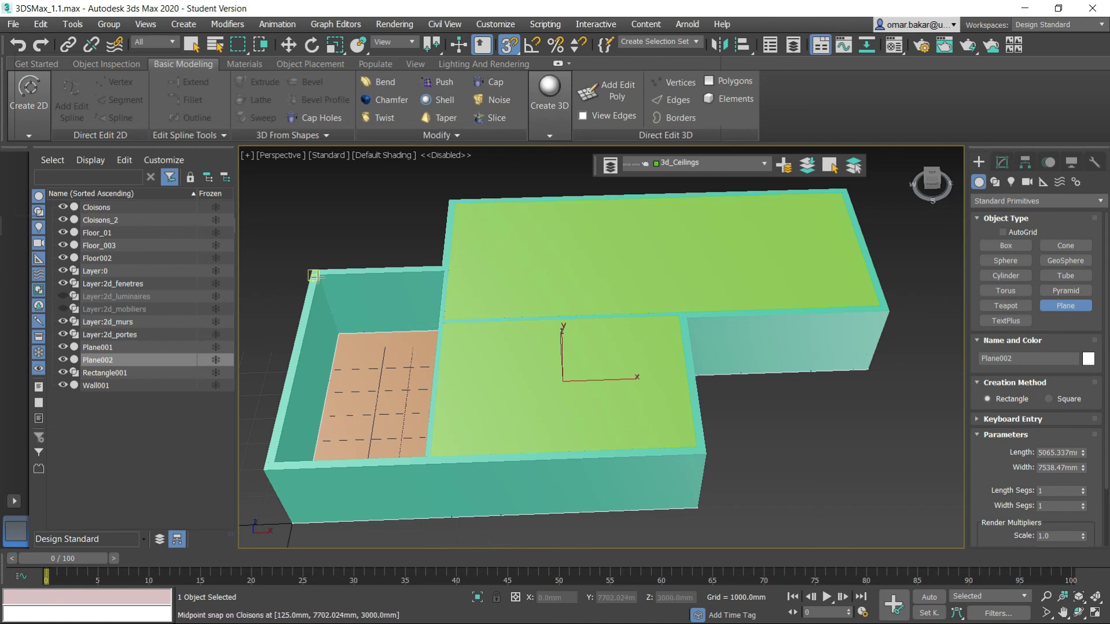
pyautogui.moveTo(321, 274); pyautogui.dragTo(424, 457)
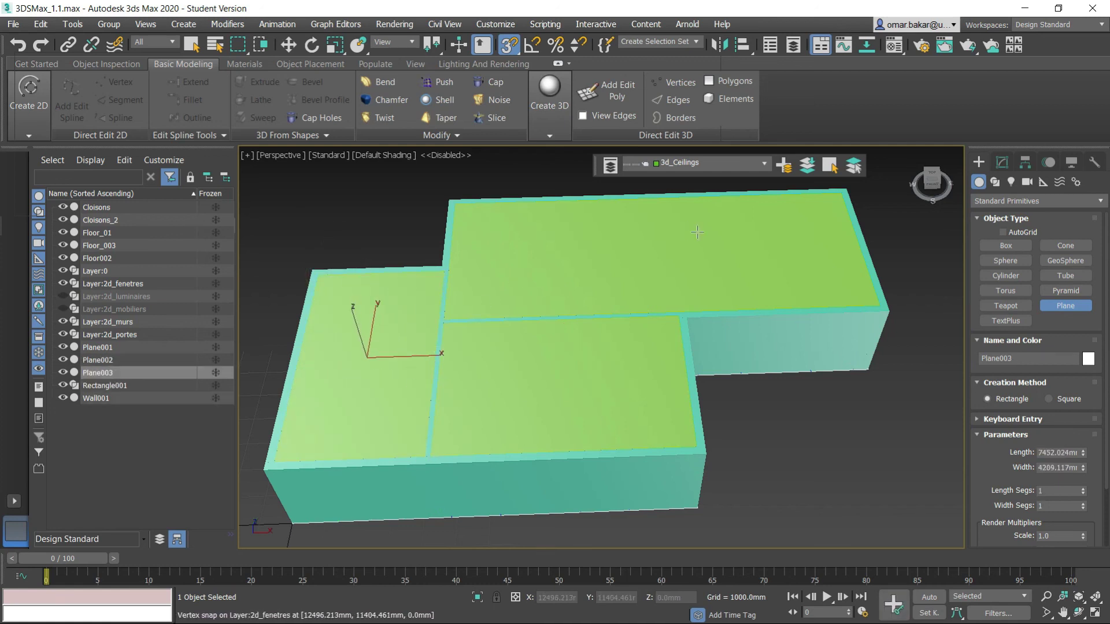
pyautogui.click(28, 104)
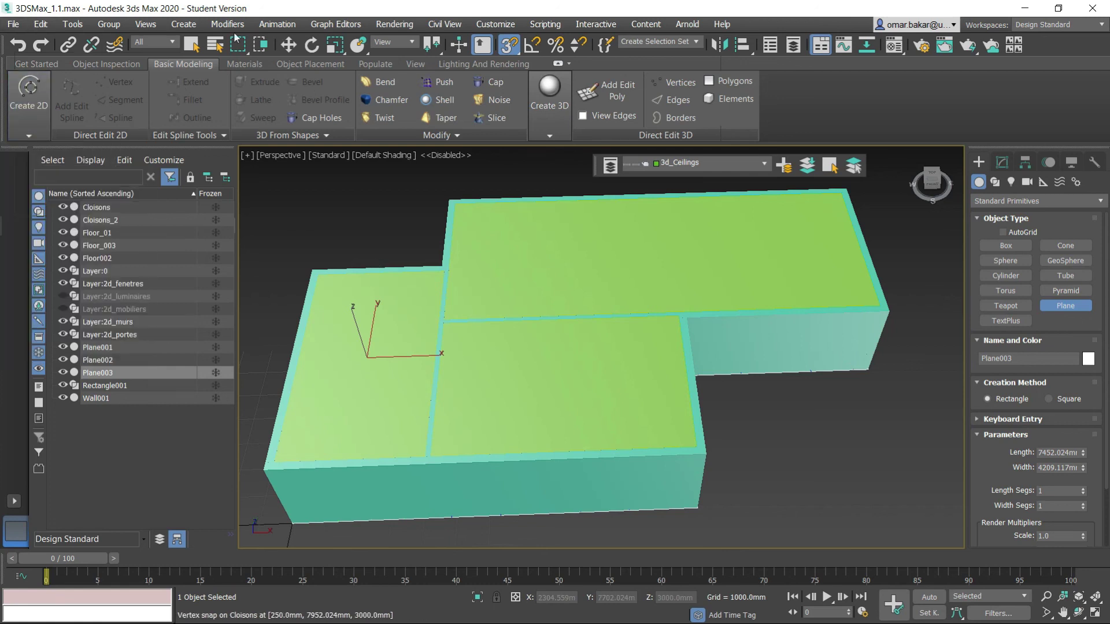
pyautogui.click(192, 45)
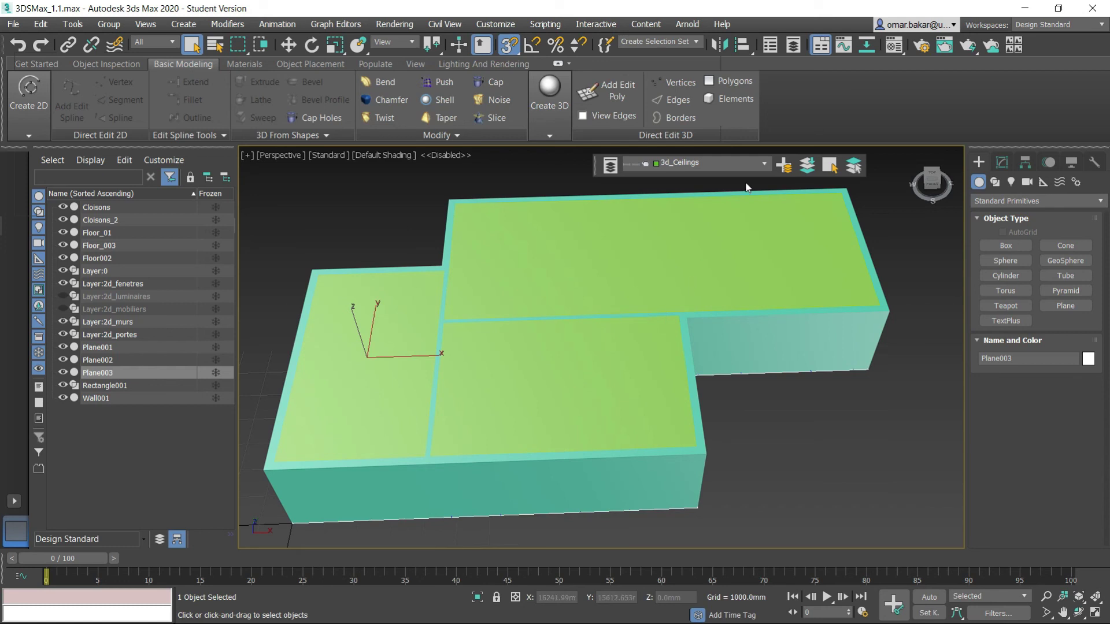
# - Make 3d_Architecture the current layer and hide the 3d_Ceilings layer
pyautogui.click(610, 166)
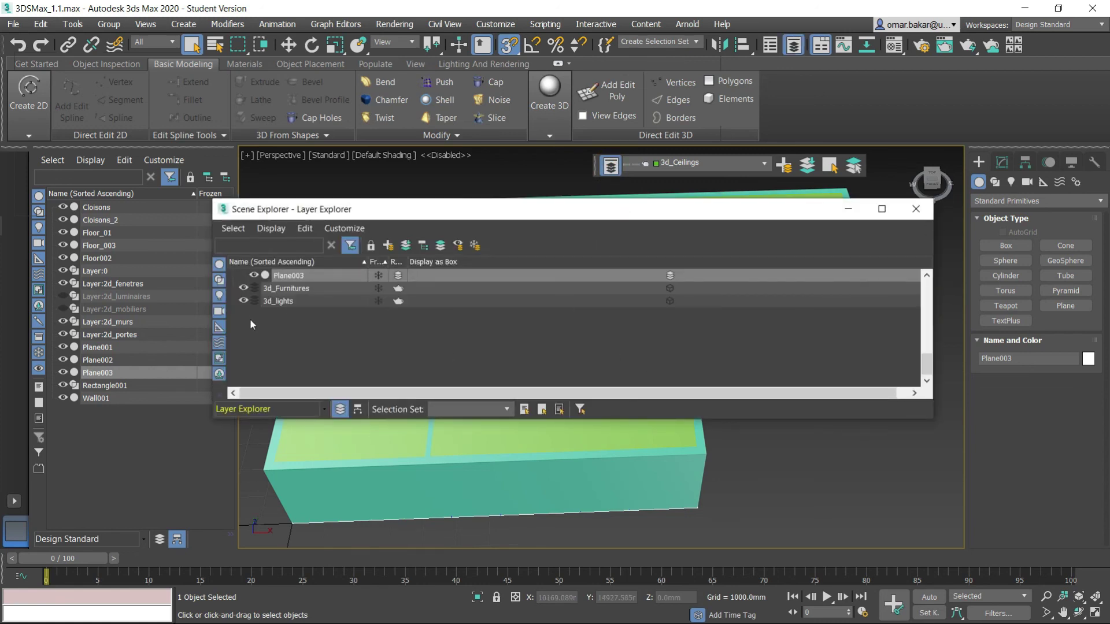
pyautogui.moveTo(933, 424); pyautogui.dragTo(911, 535)
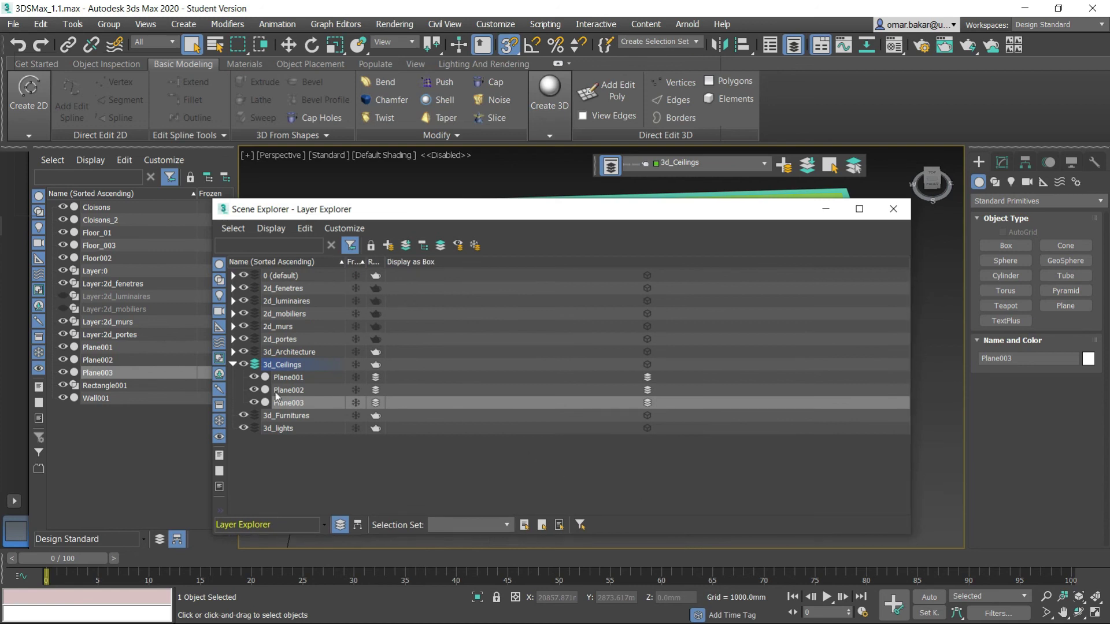
pyautogui.click(233, 364)
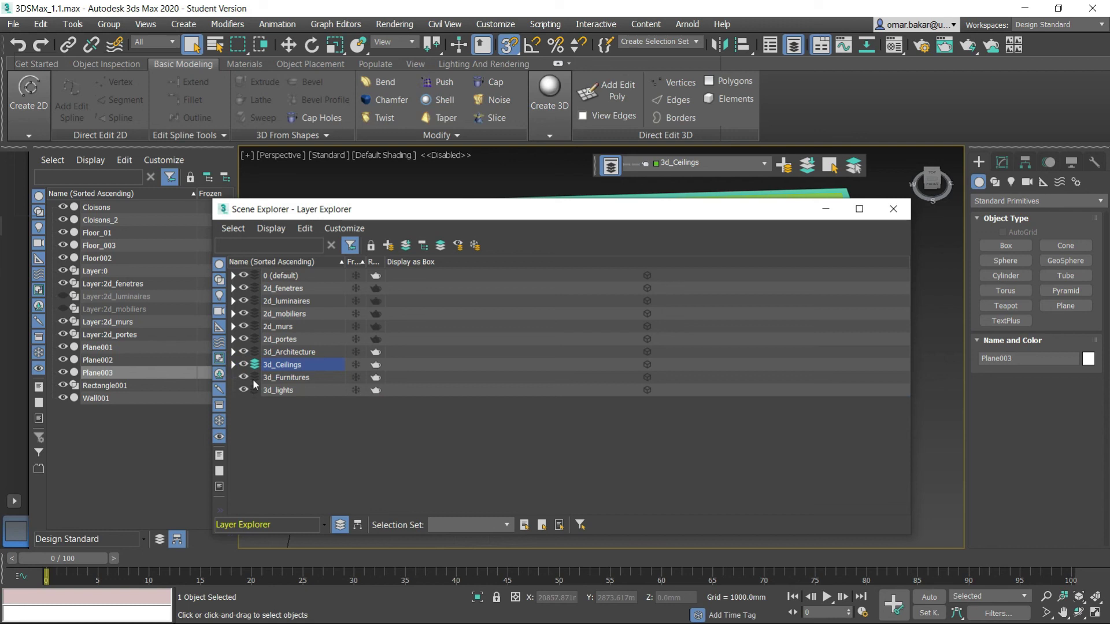
pyautogui.click(254, 352)
pyautogui.click(244, 365)
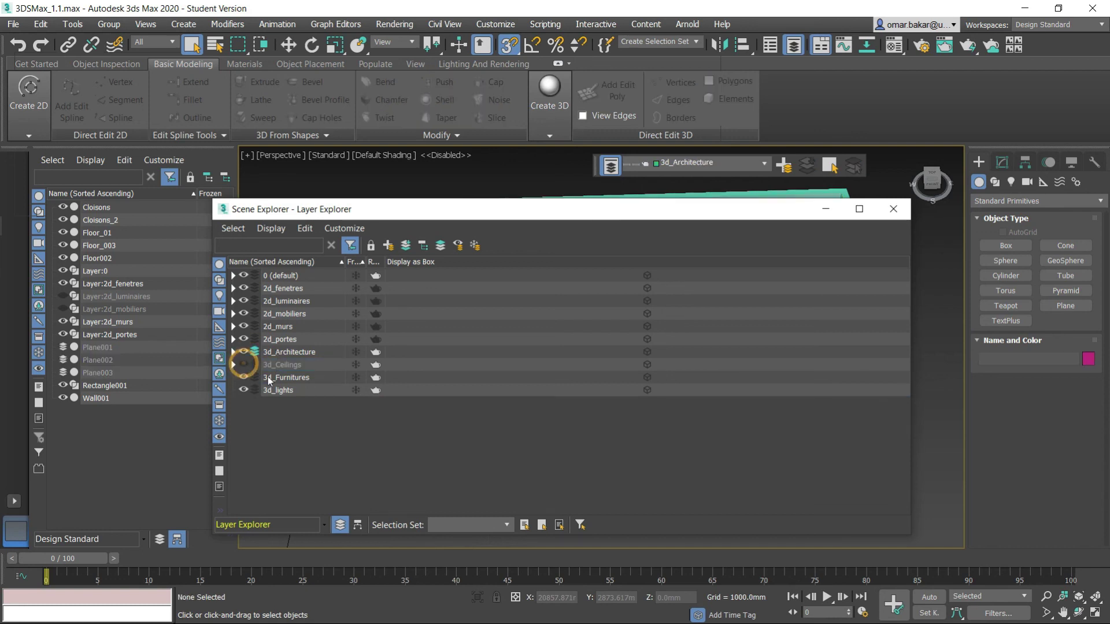
pyautogui.click(893, 210)
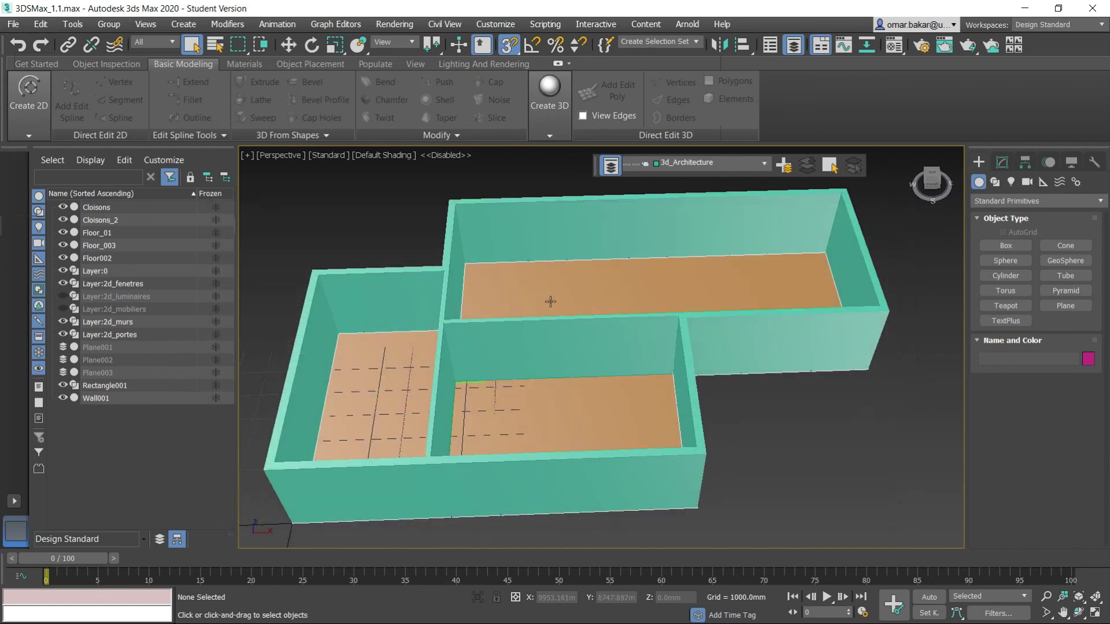